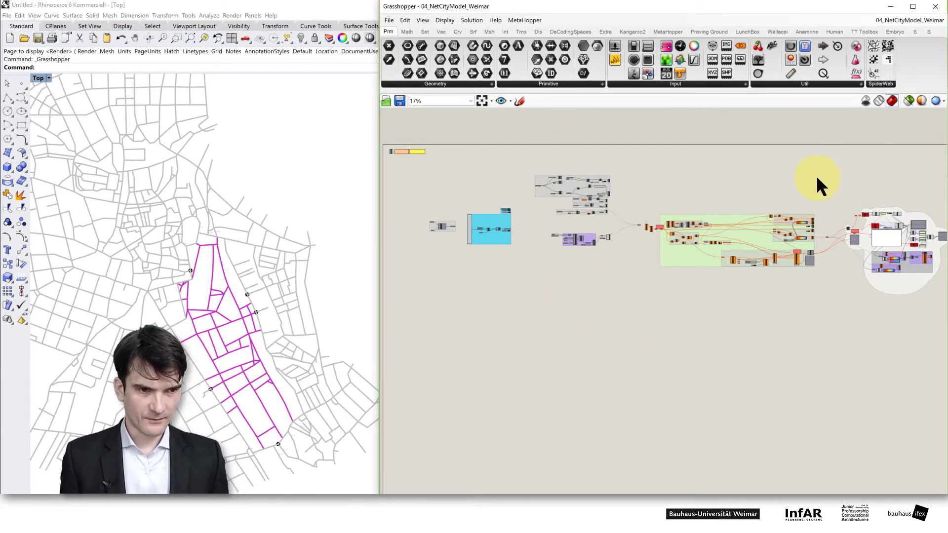
Examine the Weimar Model group with its street network and boundary inputs, and the neighbouring group for selecting incoming streets
{"action": "right_click_drag", "start_coordinate": [757, 290], "coordinate": [750, 291]}
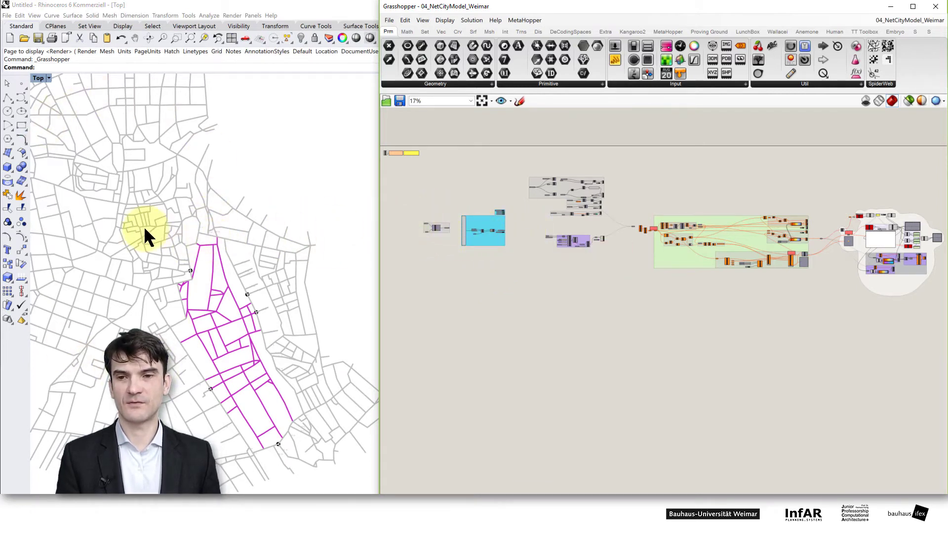
{"action": "scroll", "coordinate": [436, 228], "scroll_direction": "up", "scroll_amount": 6}
{"action": "right_click_drag", "start_coordinate": [437, 226], "coordinate": [519, 245]}
{"action": "scroll", "coordinate": [498, 208], "scroll_direction": "up", "scroll_amount": 4}
{"action": "right_click_drag", "start_coordinate": [499, 207], "coordinate": [709, 247]}
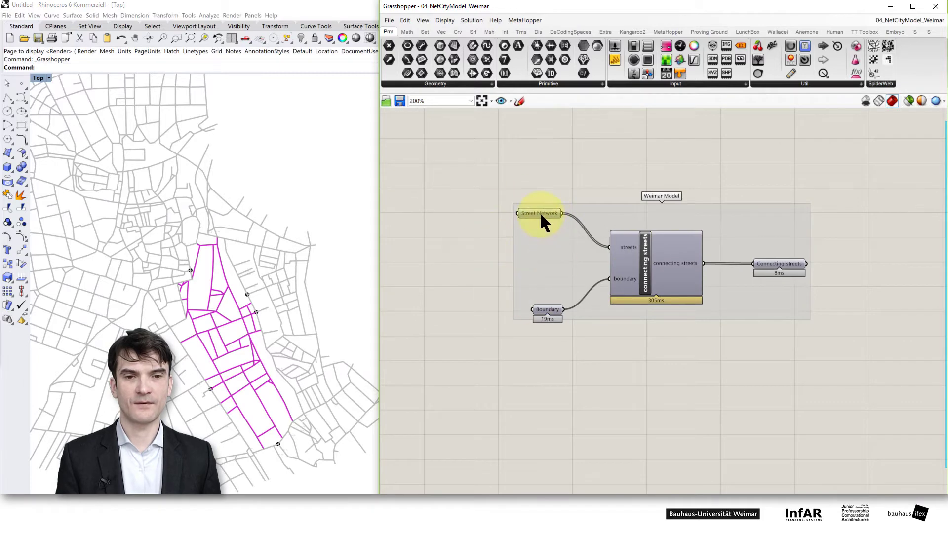
{"action": "mouse_move", "coordinate": [540, 211]}
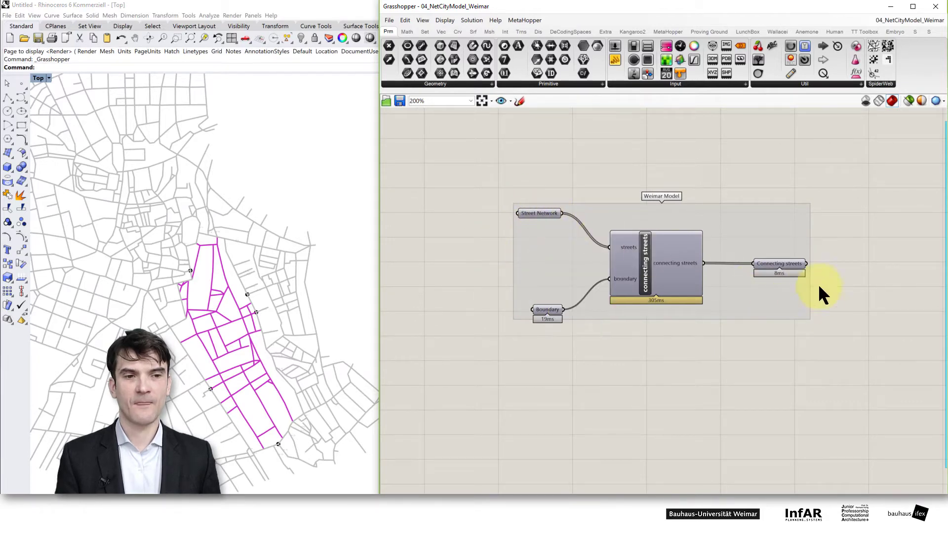
{"action": "right_click_drag", "start_coordinate": [821, 266], "coordinate": [739, 262]}
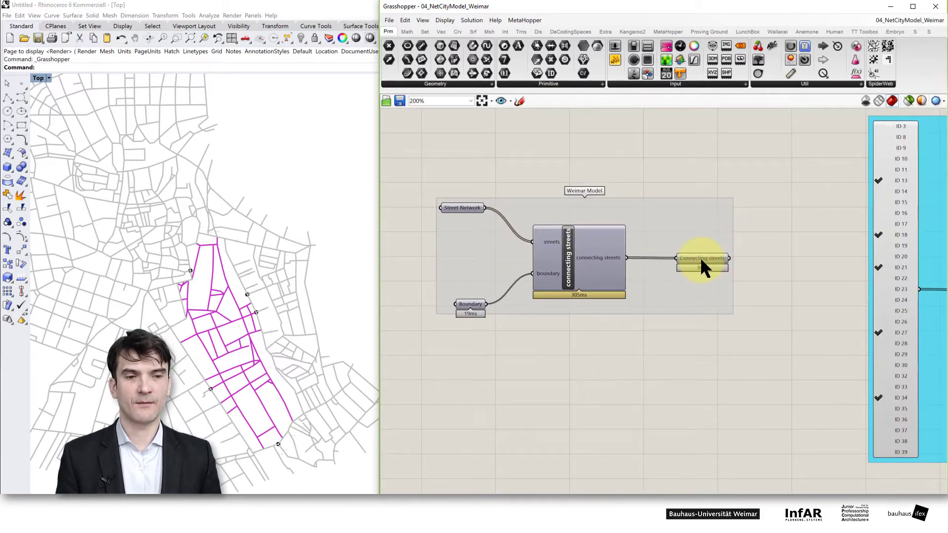
{"action": "mouse_move", "coordinate": [703, 259]}
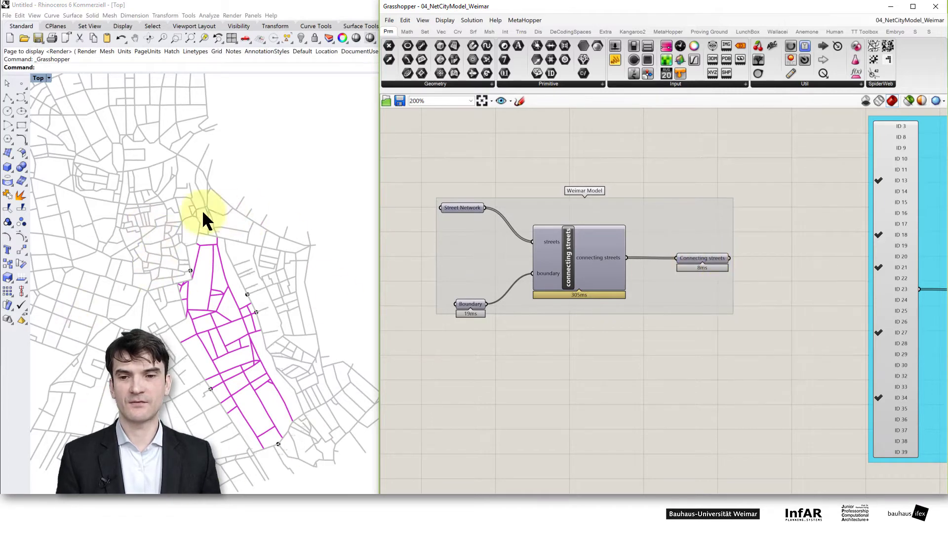
{"action": "scroll", "coordinate": [577, 321], "scroll_direction": "down", "scroll_amount": 4}
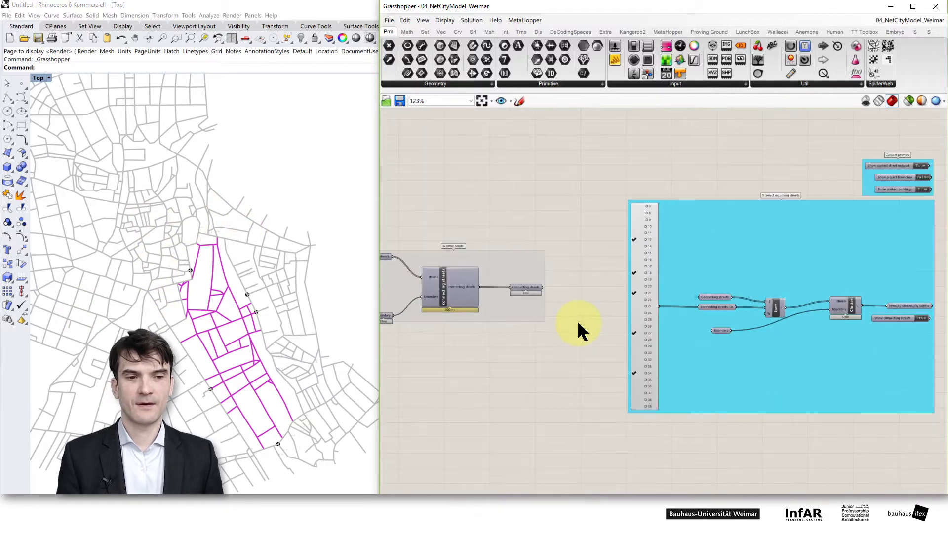
{"action": "right_click_drag", "start_coordinate": [821, 356], "coordinate": [708, 340]}
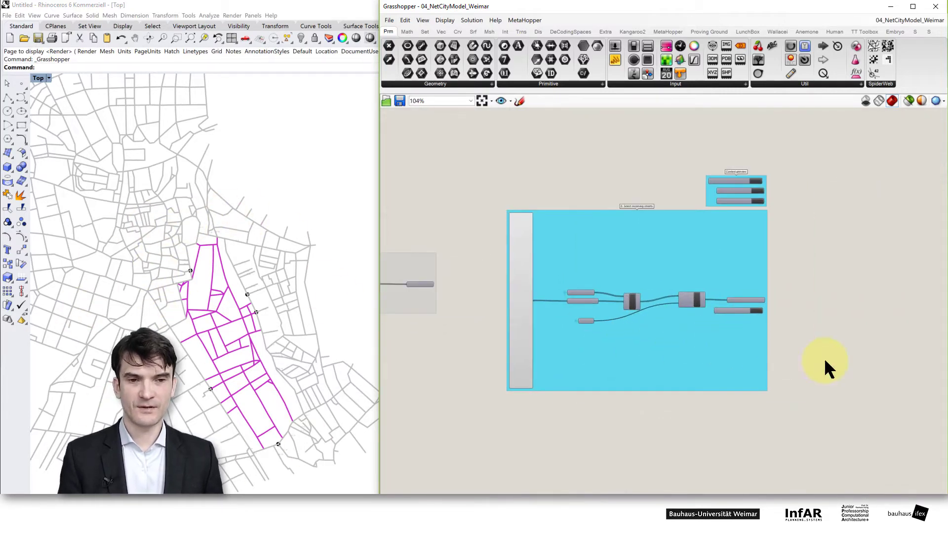
Inspect the Street Network Synthesis component and its inputs in the Initial Geometry group
{"action": "right_click_drag", "start_coordinate": [821, 349], "coordinate": [609, 355]}
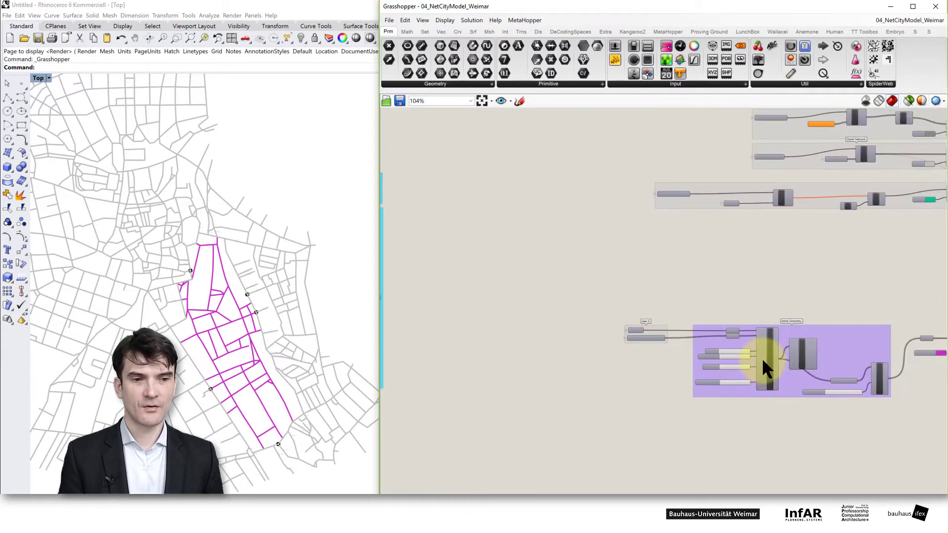
{"action": "scroll", "coordinate": [766, 360], "scroll_direction": "up", "scroll_amount": 3}
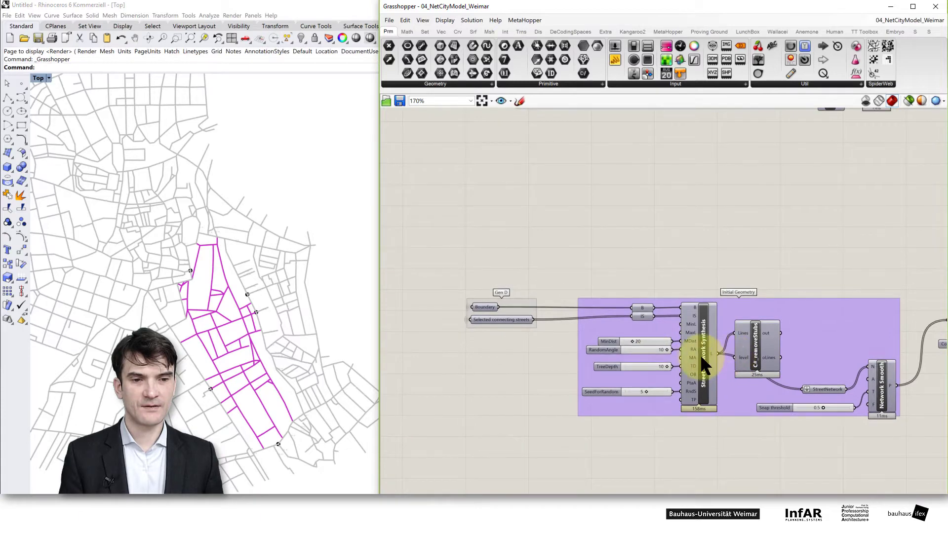
{"action": "left_click", "coordinate": [701, 355]}
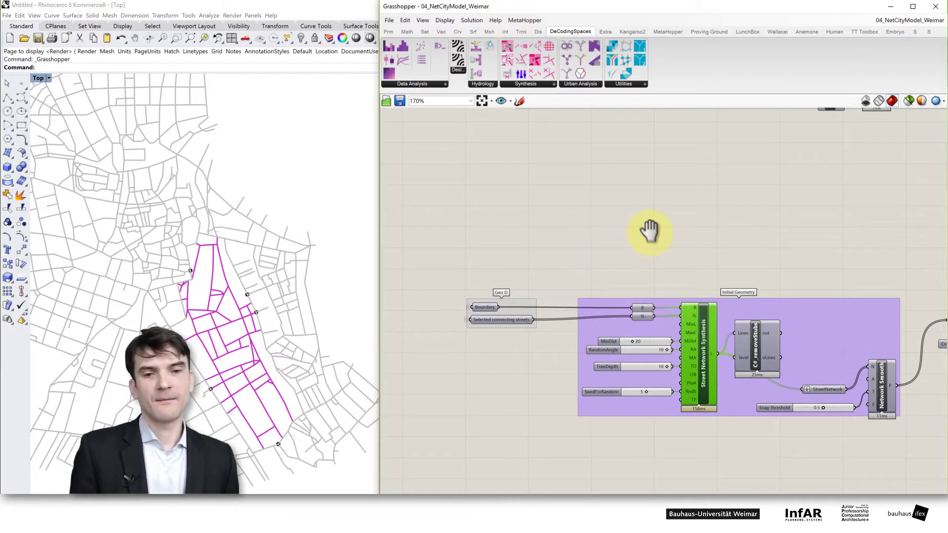
{"action": "right_click_drag", "start_coordinate": [586, 246], "coordinate": [649, 231]}
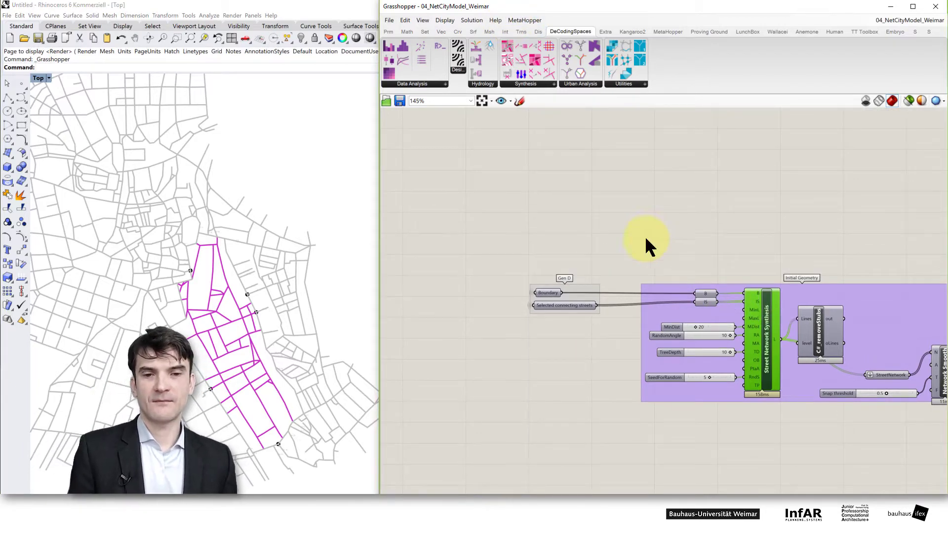
{"action": "scroll", "coordinate": [635, 258], "scroll_direction": "down", "scroll_amount": 1}
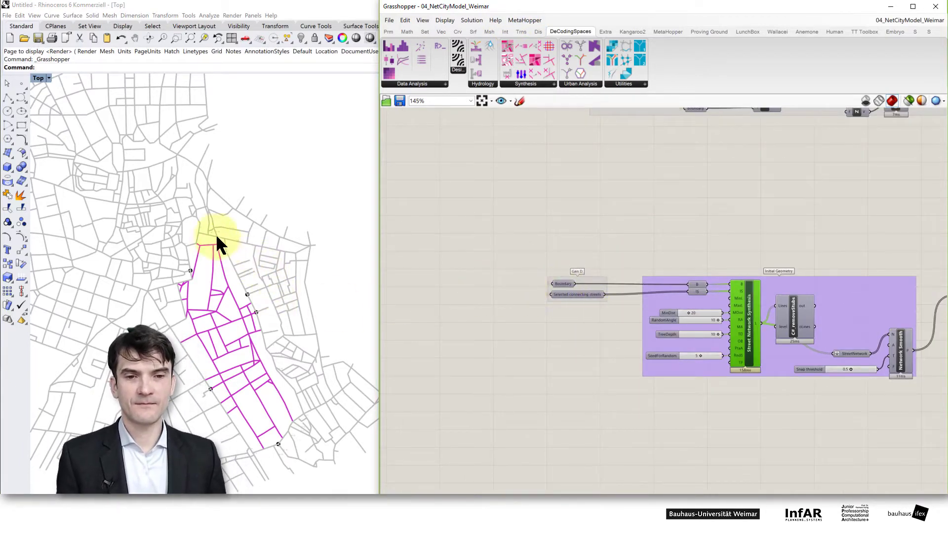
Turn on the preview of the Boundary curve parameter that feeds the Initial Geometry group
{"action": "left_click", "coordinate": [558, 284]}
{"action": "right_click_drag", "start_coordinate": [585, 241], "coordinate": [822, 296]}
{"action": "right_click", "coordinate": [796, 345]}
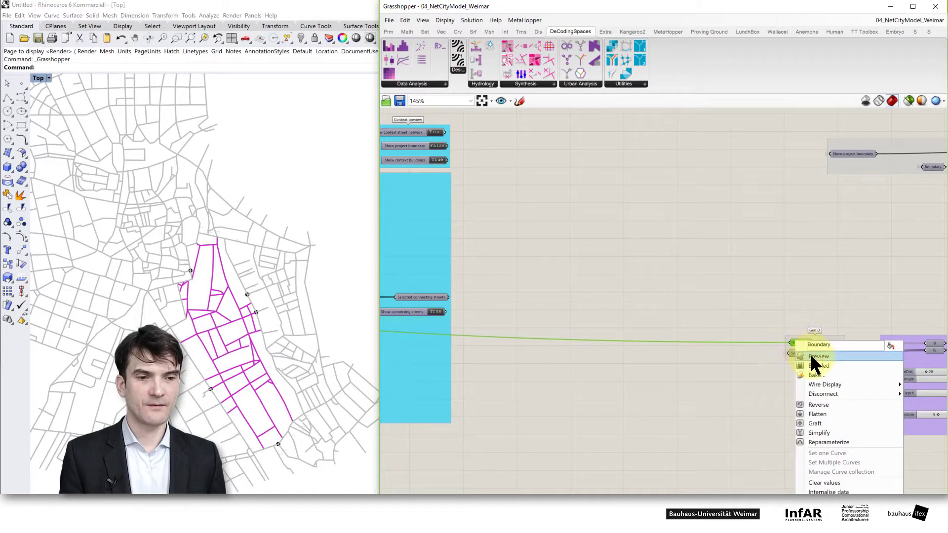
{"action": "left_click", "coordinate": [816, 368]}
{"action": "left_click", "coordinate": [211, 306]}
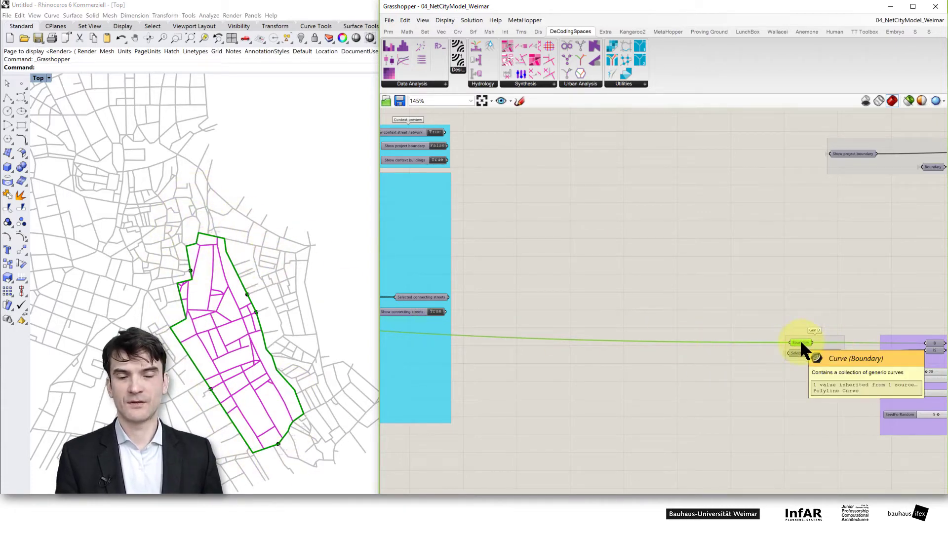
Turn off the preview of the Boundary curve parameter that feeds the Initial Geometry group
{"action": "right_click_drag", "start_coordinate": [632, 311], "coordinate": [661, 291]}
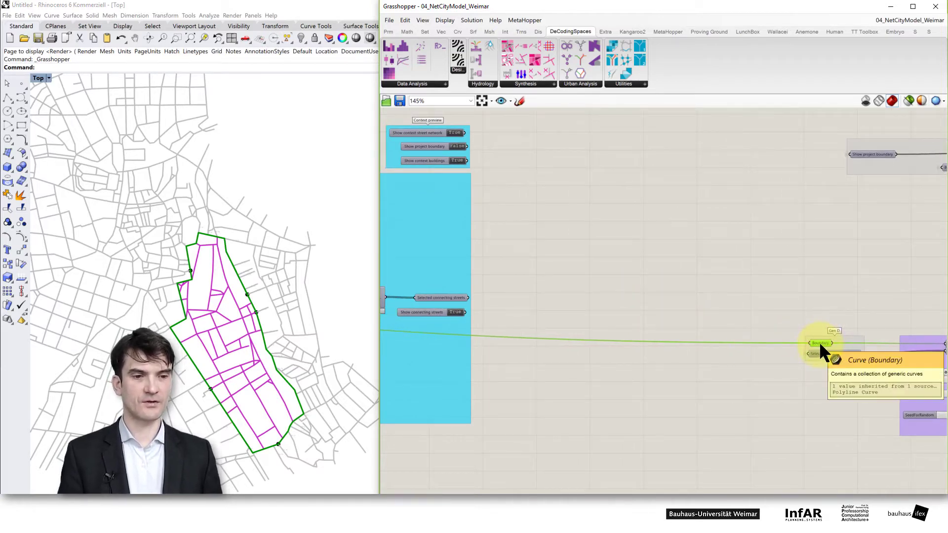
{"action": "right_click", "coordinate": [823, 348]}
{"action": "left_click", "coordinate": [835, 364]}
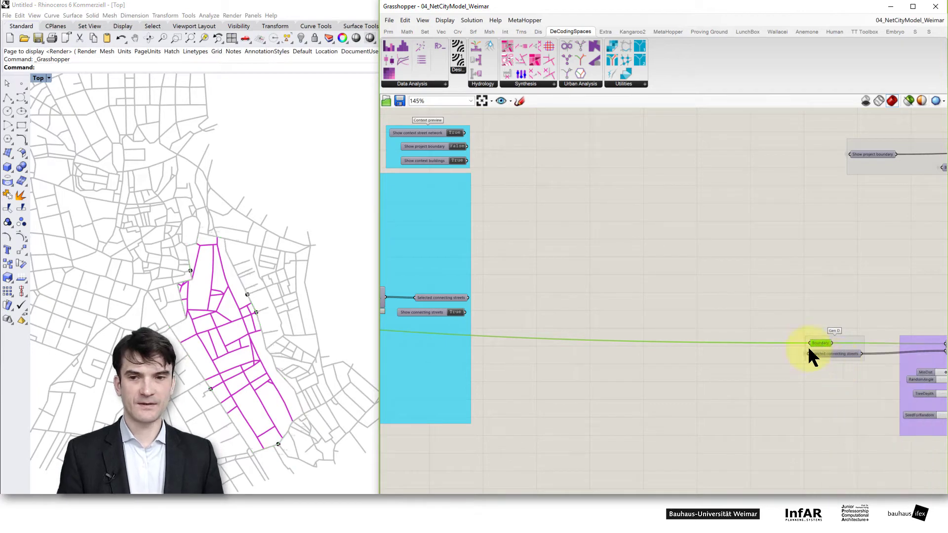
Add ID 9 to the checked incoming streets to try another connection, and uncheck it again
{"action": "right_click_drag", "start_coordinate": [617, 288], "coordinate": [593, 325]}
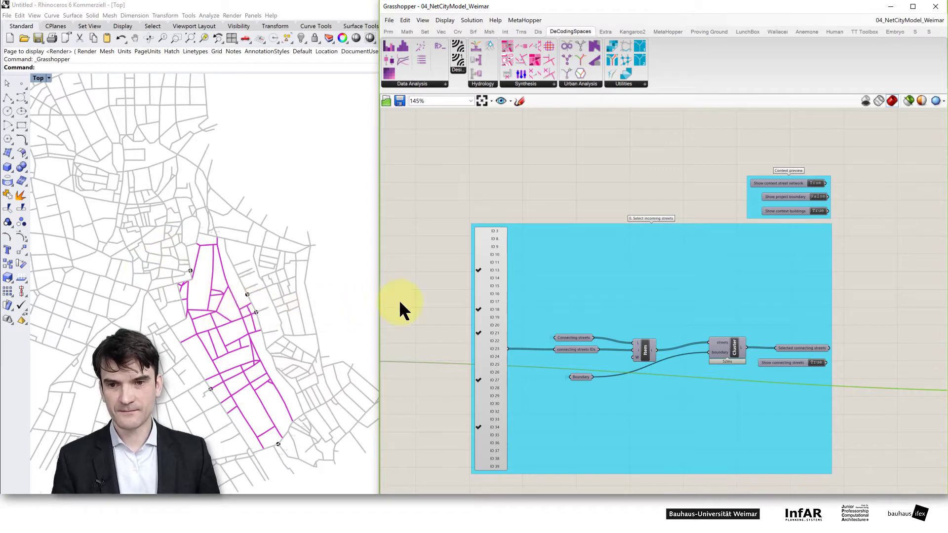
{"action": "left_click", "coordinate": [477, 270]}
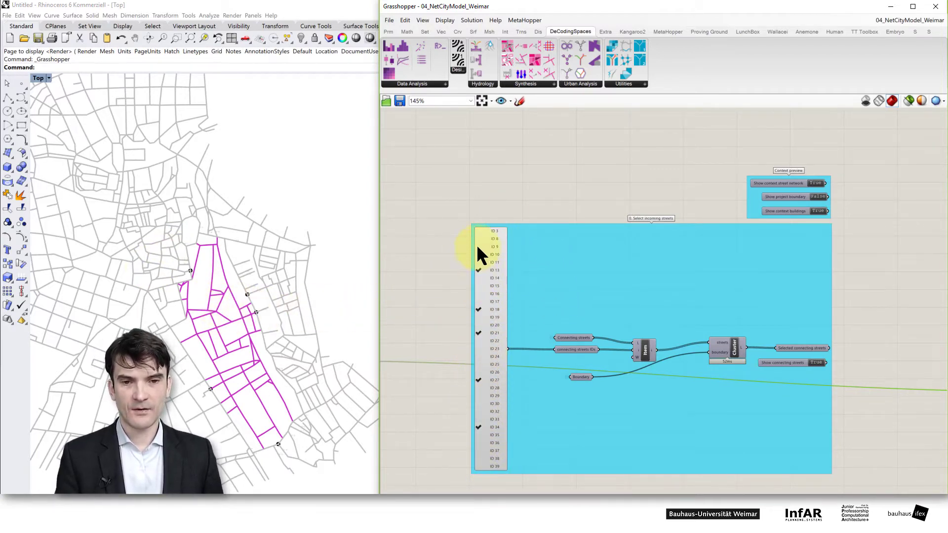
{"action": "scroll", "coordinate": [476, 245], "scroll_direction": "up", "scroll_amount": 2}
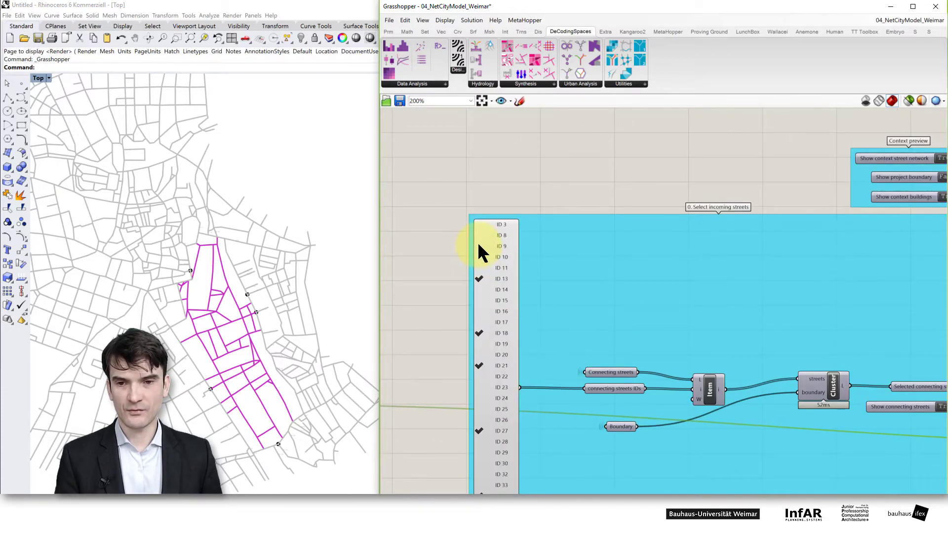
{"action": "left_click", "coordinate": [477, 246]}
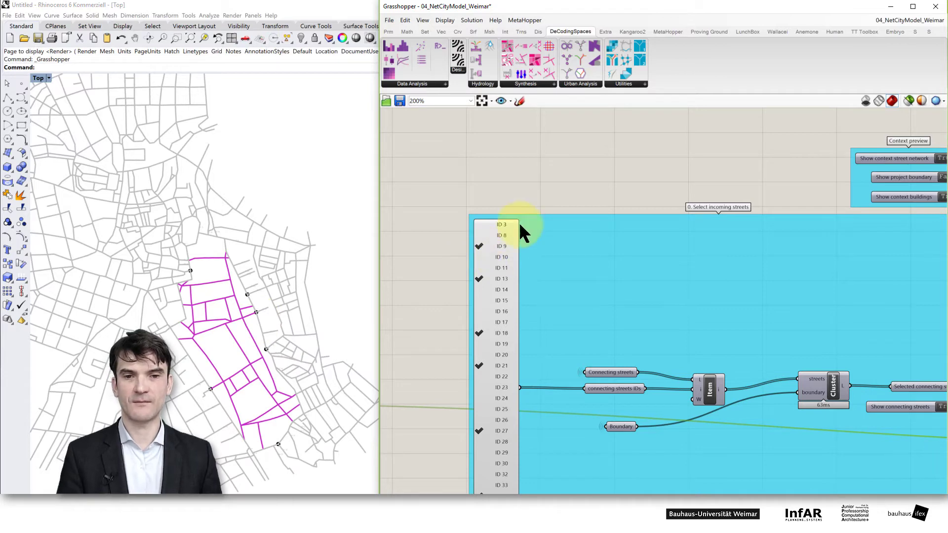
{"action": "left_click", "coordinate": [483, 245]}
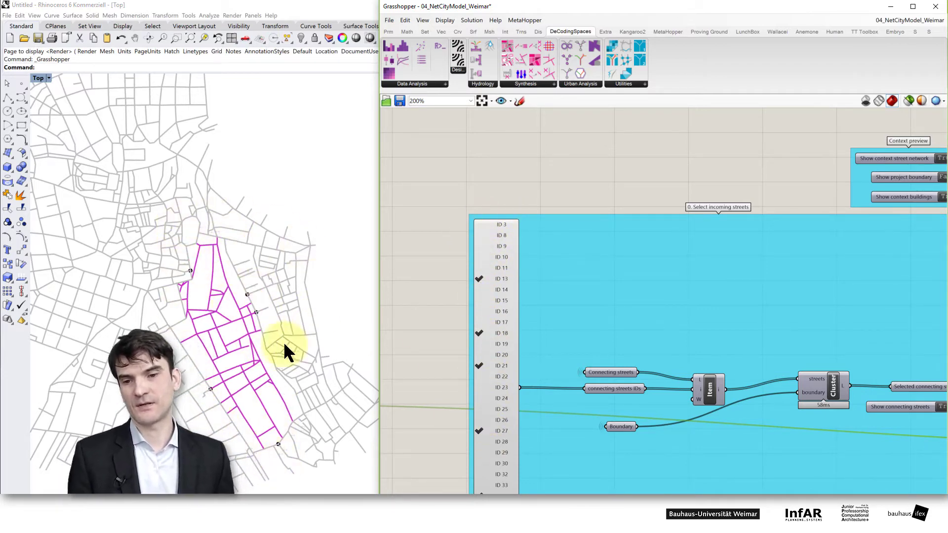
Set the SeedForRandom value of the Street Network Synthesis component to 3 to generate a different street network variant
{"action": "right_click_drag", "start_coordinate": [790, 409], "coordinate": [663, 395]}
{"action": "scroll", "coordinate": [662, 394], "scroll_direction": "down", "scroll_amount": 3}
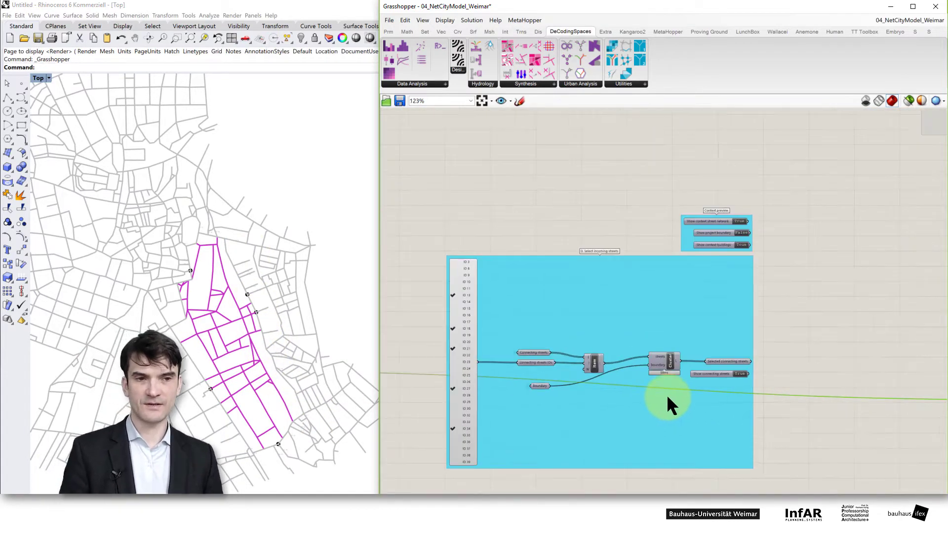
{"action": "right_click_drag", "start_coordinate": [709, 311], "coordinate": [512, 402]}
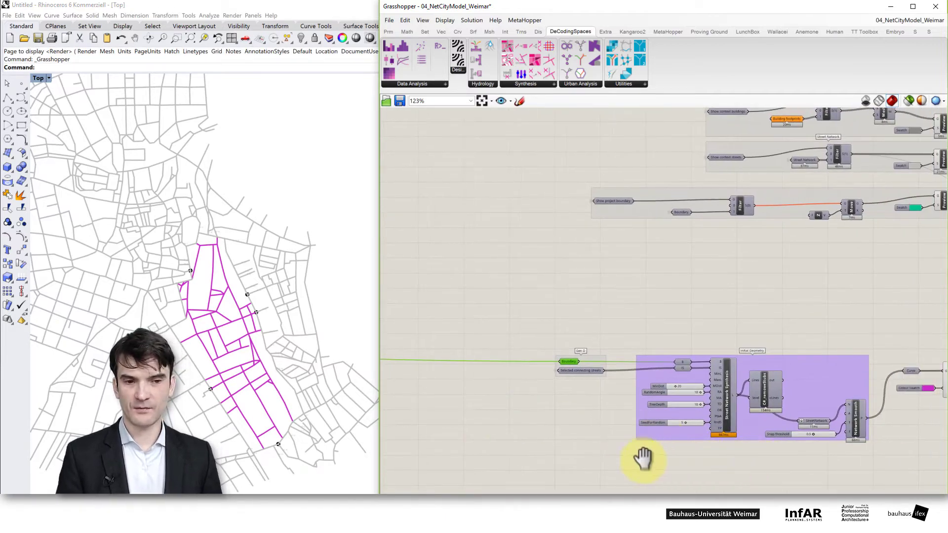
{"action": "right_click_drag", "start_coordinate": [640, 459], "coordinate": [517, 457]}
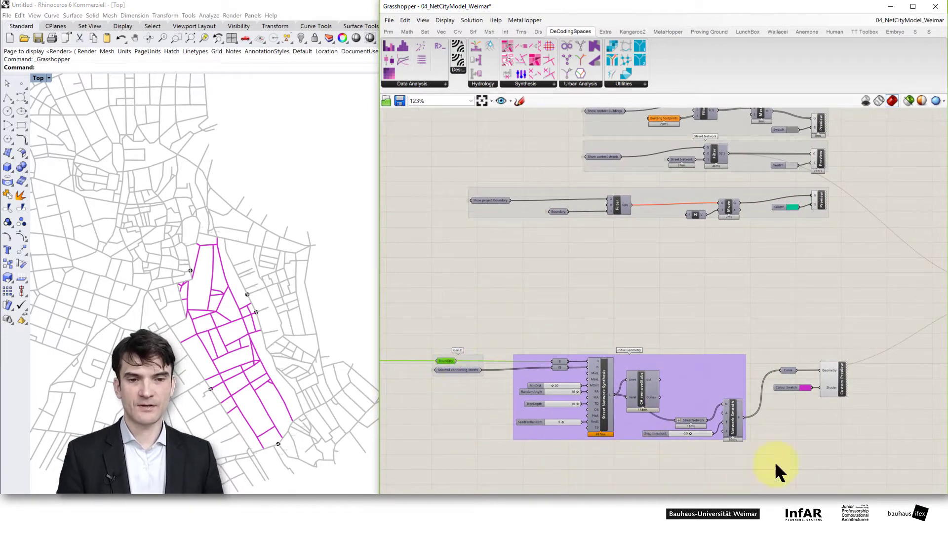
{"action": "scroll", "coordinate": [745, 431], "scroll_direction": "up", "scroll_amount": 1}
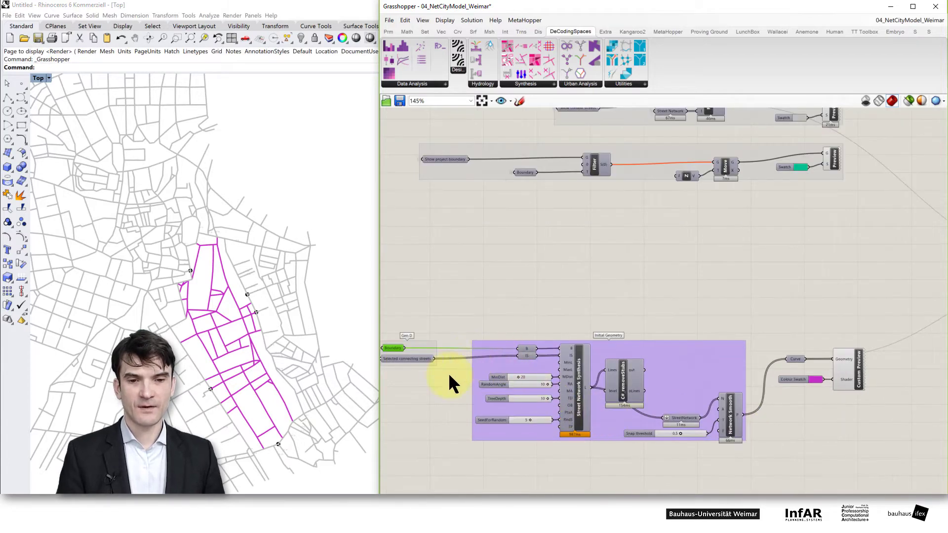
{"action": "left_click", "coordinate": [398, 359]}
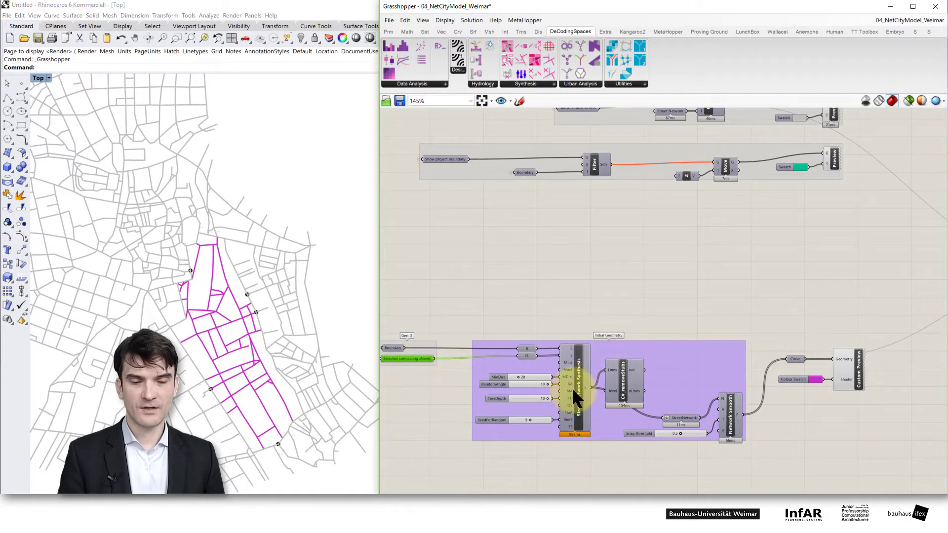
{"action": "scroll", "coordinate": [572, 387], "scroll_direction": "up", "scroll_amount": 1}
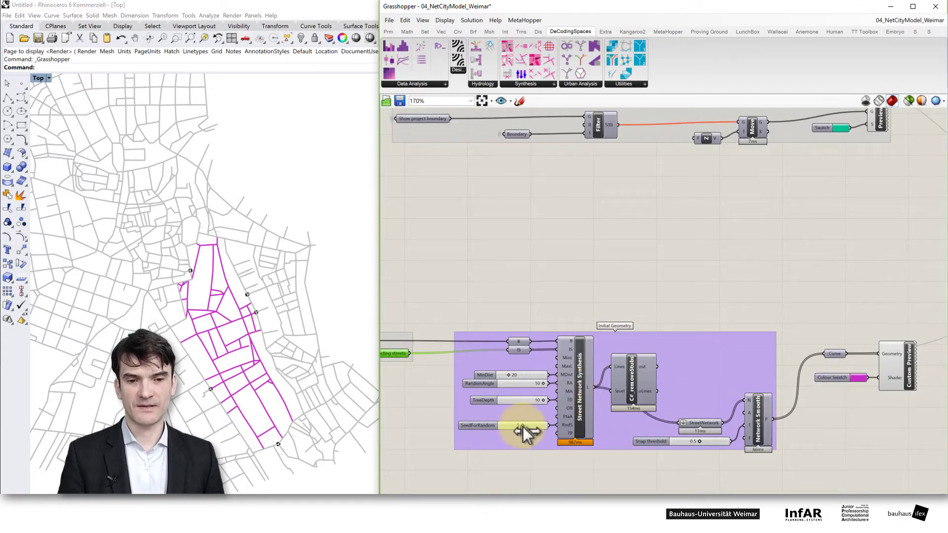
{"action": "left_click_drag", "start_coordinate": [523, 425], "coordinate": [514, 425]}
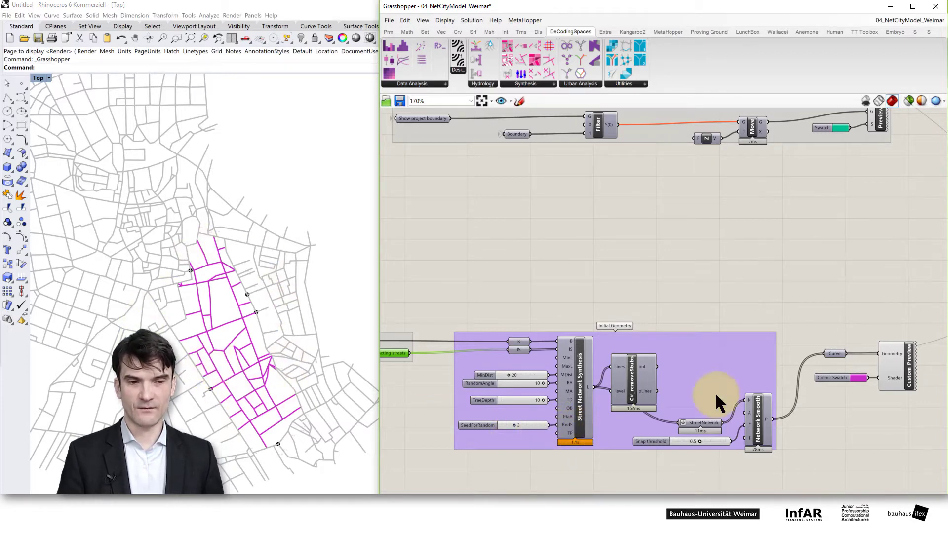
Examine how the generated streets and the existing street network are merged and passed on to the network analysis group
{"action": "right_click_drag", "start_coordinate": [905, 423], "coordinate": [788, 421]}
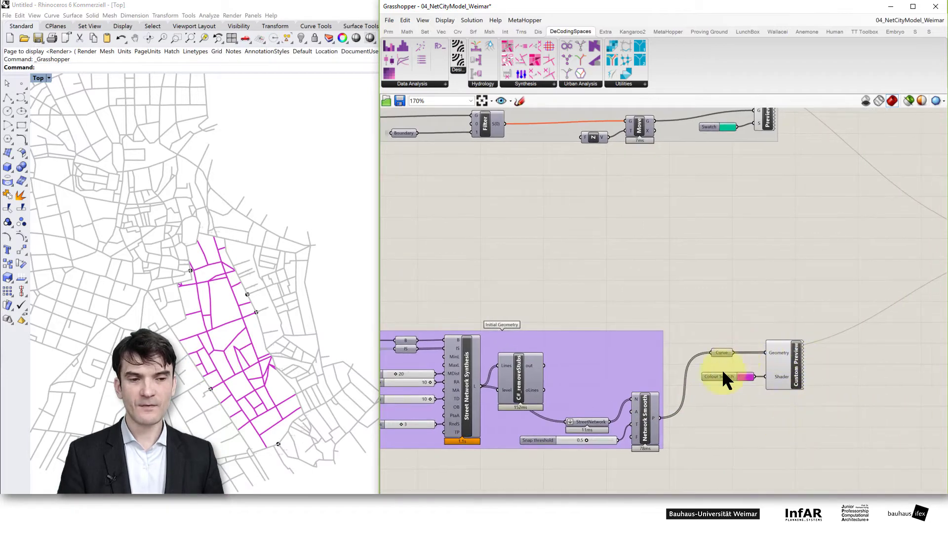
{"action": "scroll", "coordinate": [839, 296], "scroll_direction": "down", "scroll_amount": 2}
{"action": "right_click_drag", "start_coordinate": [818, 281], "coordinate": [799, 380]}
{"action": "scroll", "coordinate": [800, 380], "scroll_direction": "down", "scroll_amount": 2}
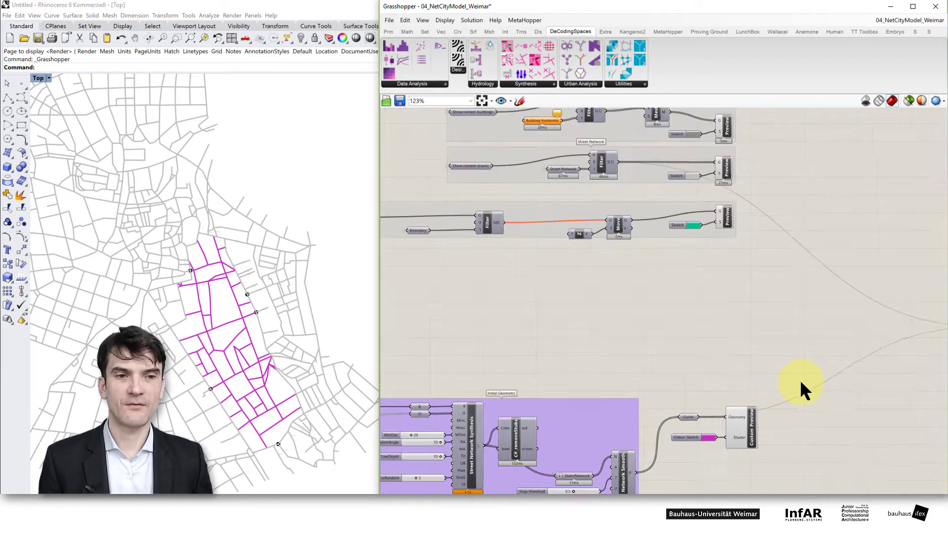
{"action": "right_click_drag", "start_coordinate": [893, 349], "coordinate": [815, 371]}
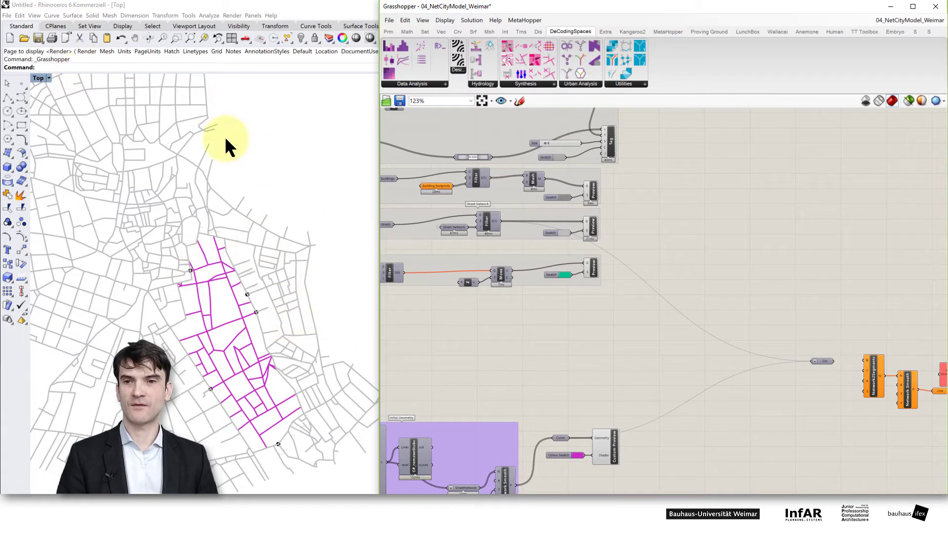
{"action": "scroll", "coordinate": [849, 418], "scroll_direction": "down", "scroll_amount": 3}
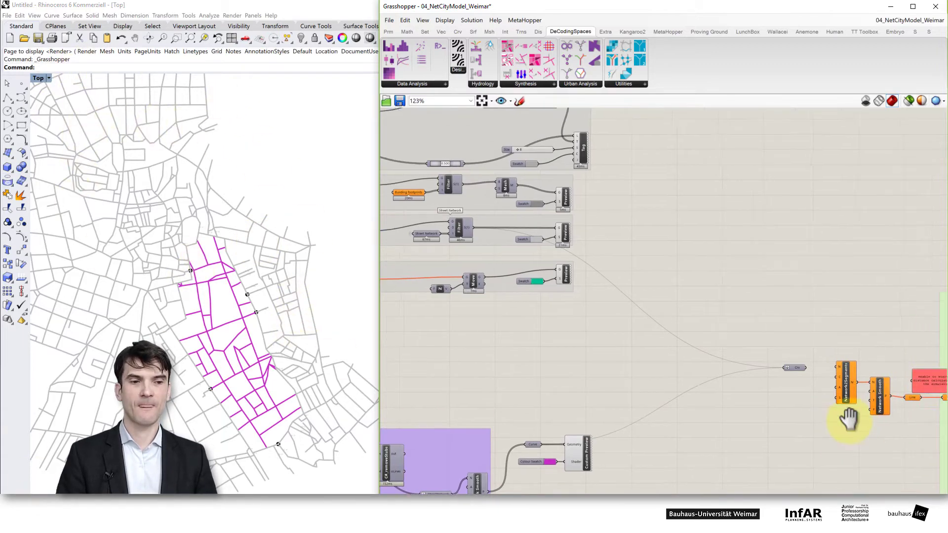
{"action": "right_click_drag", "start_coordinate": [812, 414], "coordinate": [486, 365]}
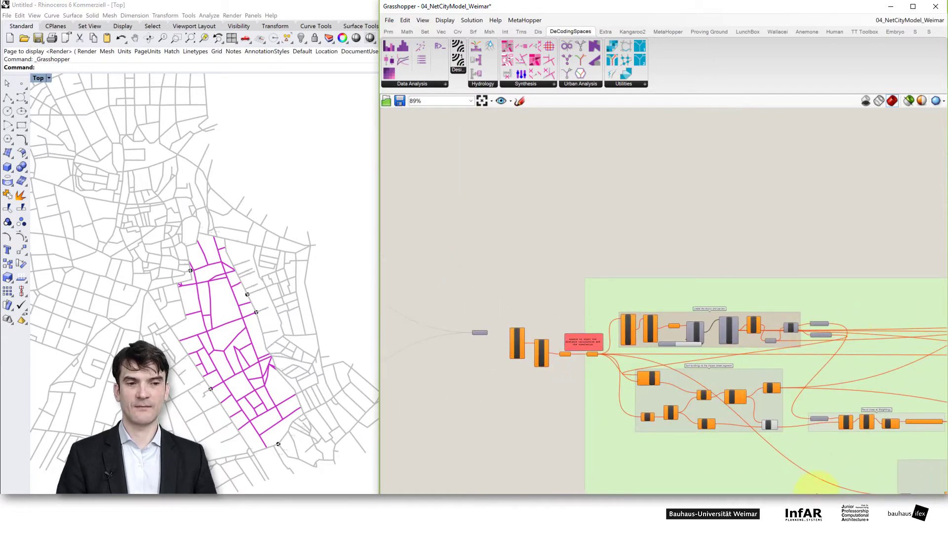
{"action": "scroll", "coordinate": [806, 468], "scroll_direction": "down", "scroll_amount": 1}
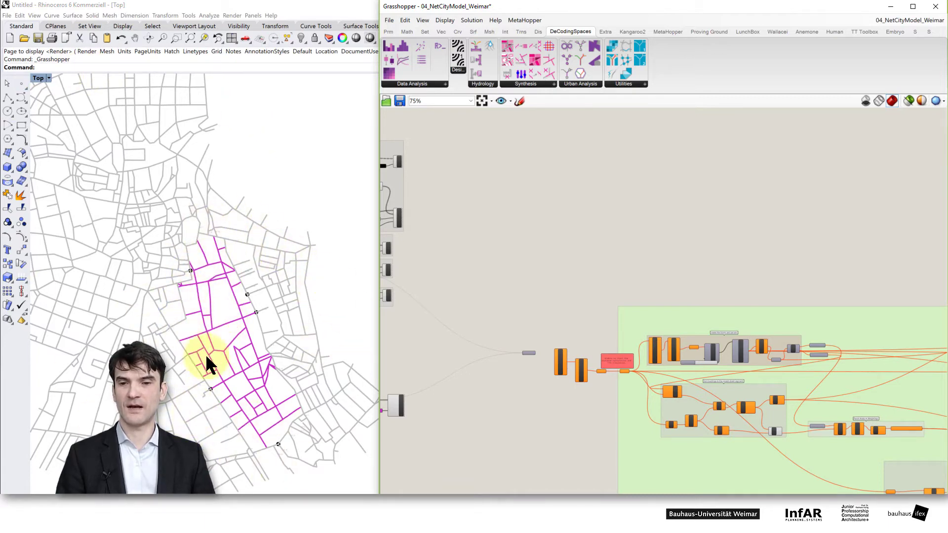
{"action": "left_click", "coordinate": [187, 263]}
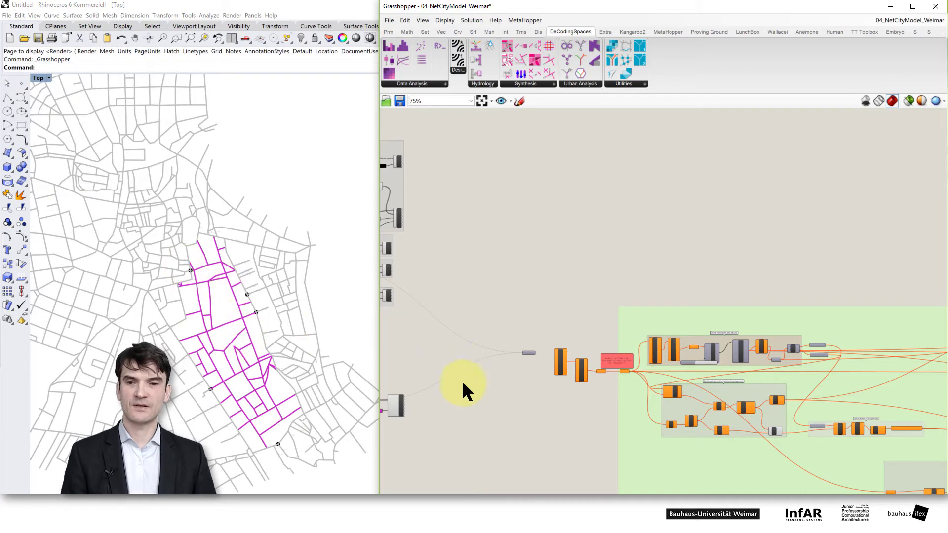
Trace the definition from the network analysis group to the simulation group and back to the curve parameter supplying the streets
{"action": "right_click_drag", "start_coordinate": [550, 415], "coordinate": [383, 392]}
{"action": "scroll", "coordinate": [725, 381], "scroll_direction": "down", "scroll_amount": 1}
{"action": "right_click_drag", "start_coordinate": [888, 380], "coordinate": [683, 280]}
{"action": "scroll", "coordinate": [838, 345], "scroll_direction": "down", "scroll_amount": 2}
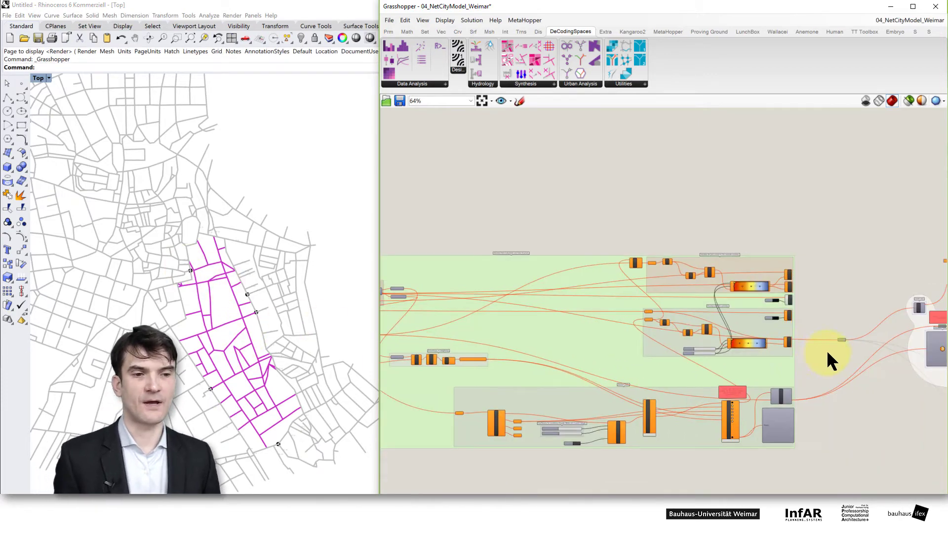
{"action": "right_click_drag", "start_coordinate": [838, 345], "coordinate": [759, 350]}
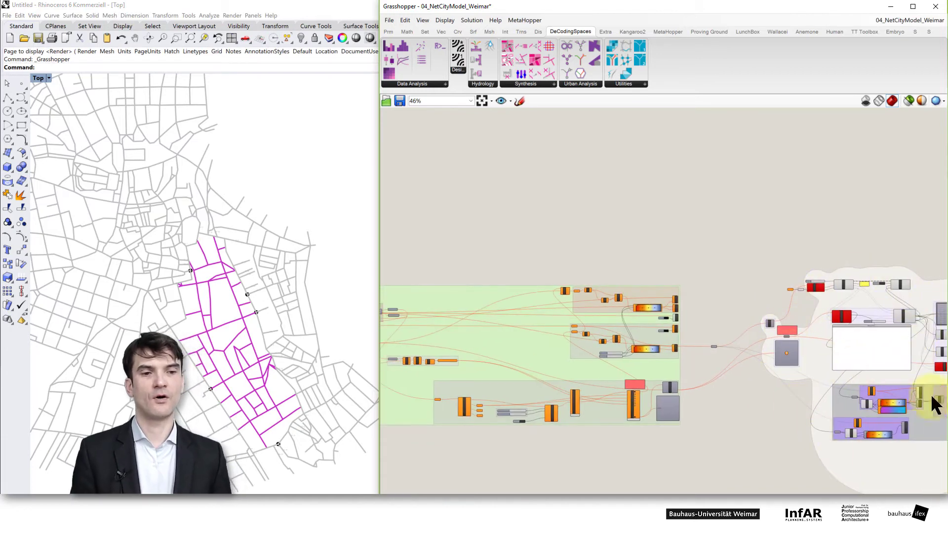
{"action": "right_click_drag", "start_coordinate": [592, 345], "coordinate": [814, 345]}
{"action": "right_click_drag", "start_coordinate": [393, 362], "coordinate": [553, 365]}
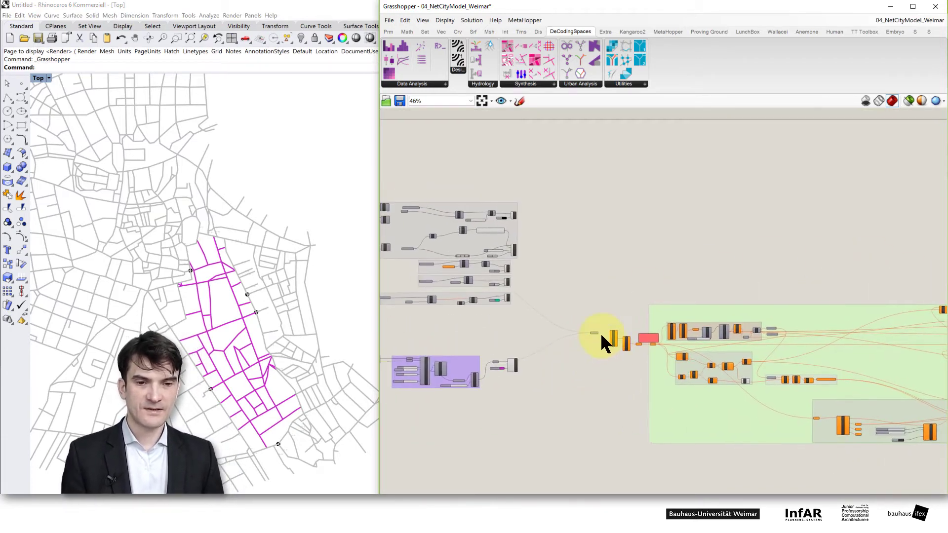
{"action": "scroll", "coordinate": [600, 332], "scroll_direction": "up", "scroll_amount": 4}
{"action": "scroll", "coordinate": [600, 333], "scroll_direction": "up", "scroll_amount": 1}
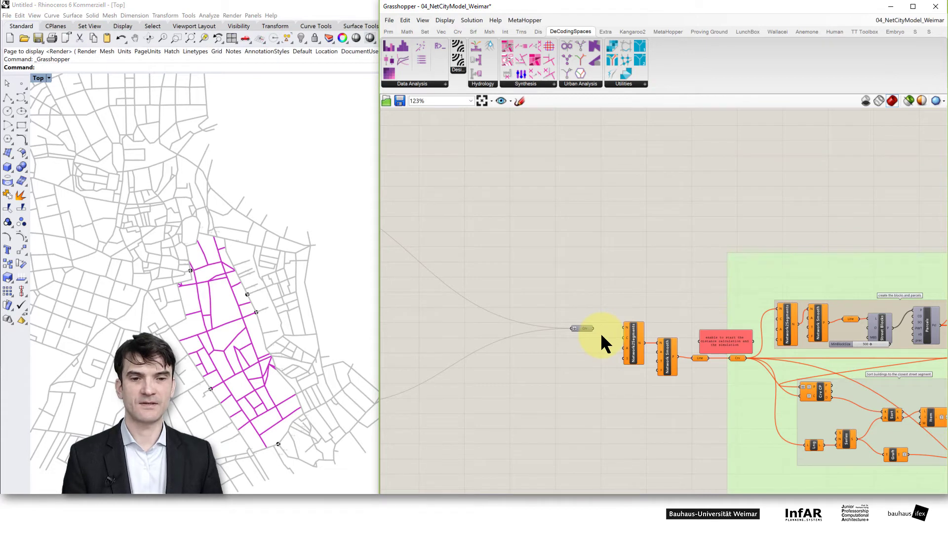
{"action": "scroll", "coordinate": [601, 333], "scroll_direction": "up", "scroll_amount": 2}
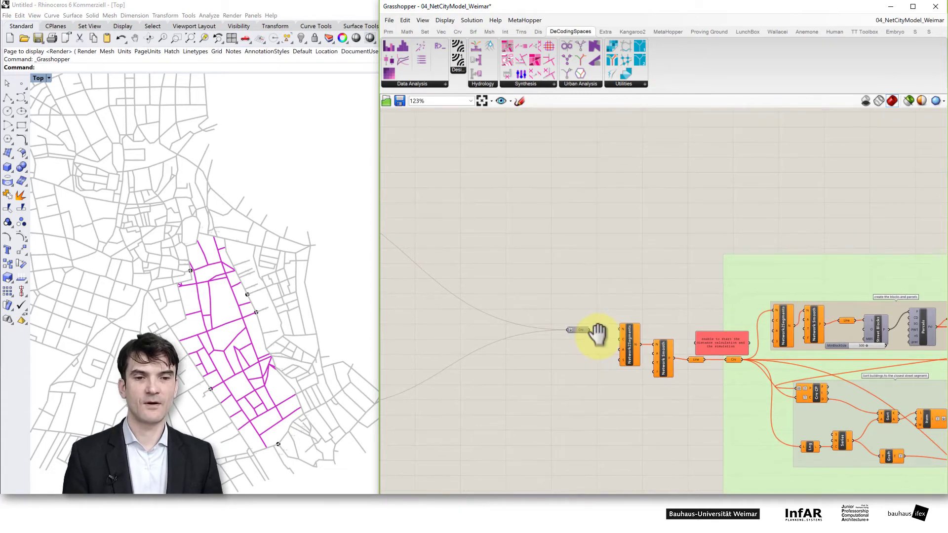
{"action": "scroll", "coordinate": [597, 333], "scroll_direction": "up", "scroll_amount": 2}
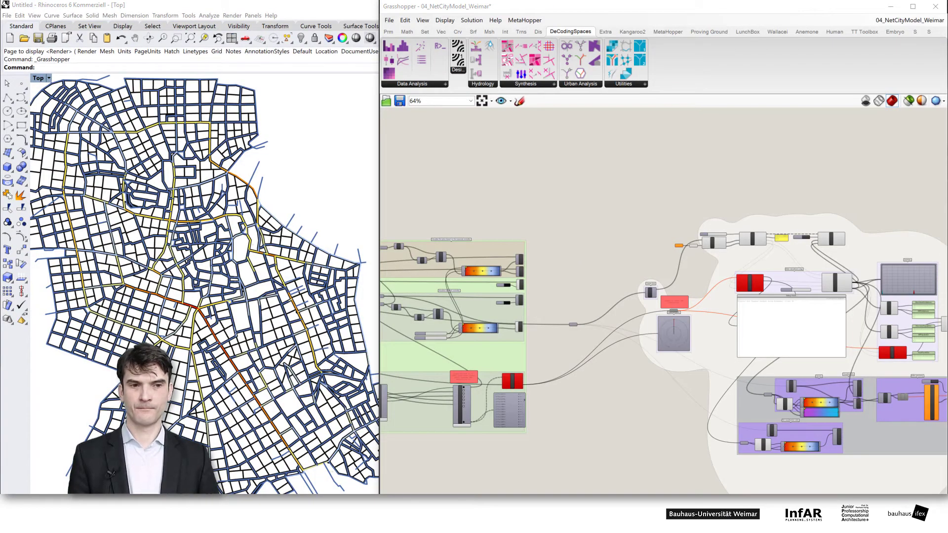
Examine the coloured network analysis result together with the generated blocks and parcels across the whole Weimar street network
{"action": "right_click", "coordinate": [614, 362]}
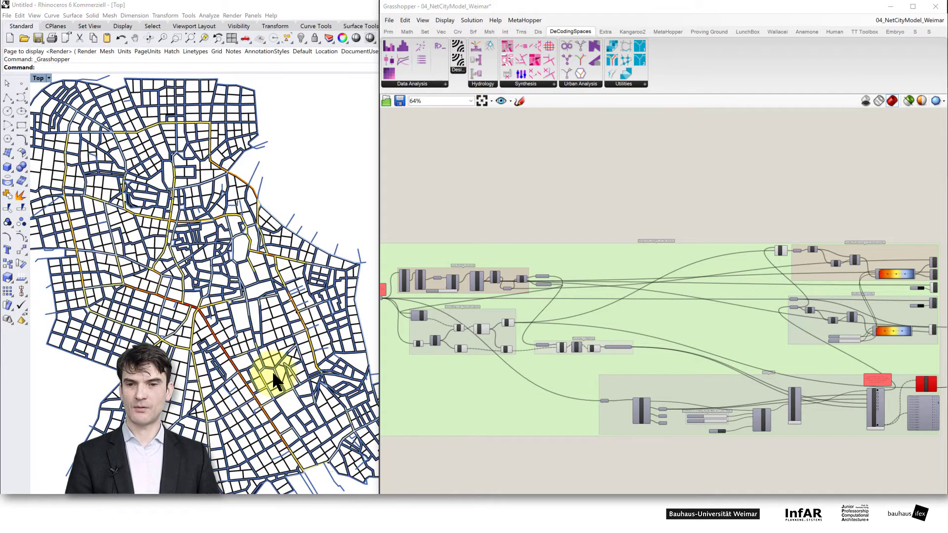
{"action": "scroll", "coordinate": [261, 370], "scroll_direction": "up", "scroll_amount": 1}
{"action": "scroll", "coordinate": [244, 330], "scroll_direction": "up", "scroll_amount": 2}
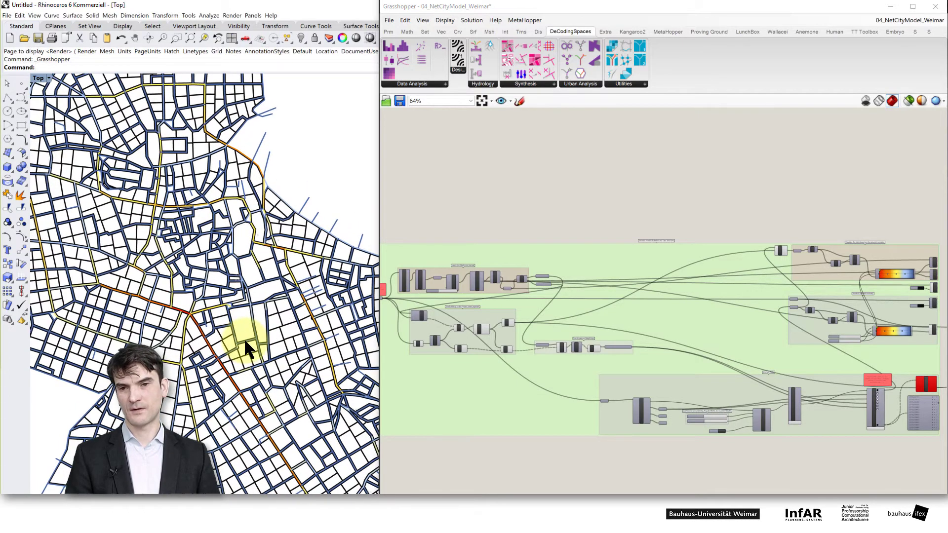
{"action": "scroll", "coordinate": [244, 338], "scroll_direction": "up", "scroll_amount": 1}
{"action": "scroll", "coordinate": [291, 399], "scroll_direction": "up", "scroll_amount": 1}
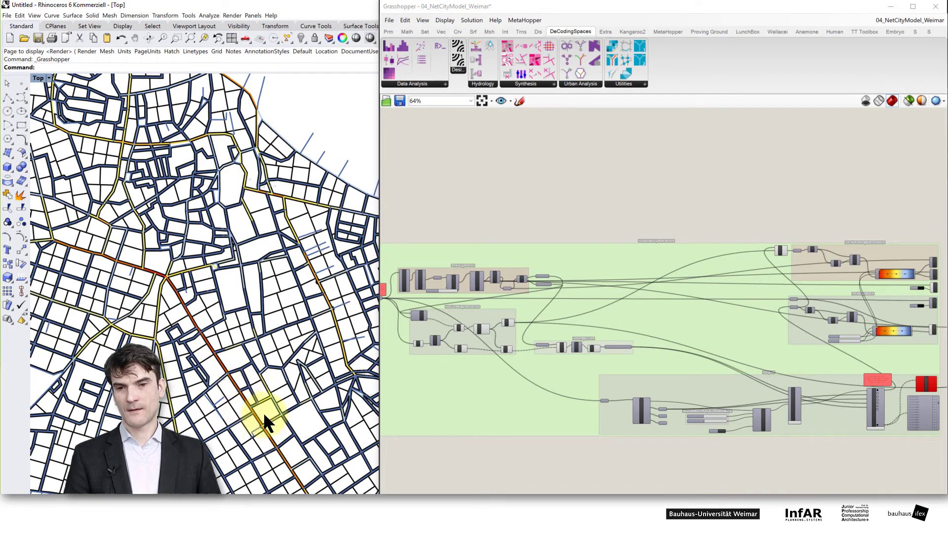
{"action": "scroll", "coordinate": [286, 417], "scroll_direction": "up", "scroll_amount": 2}
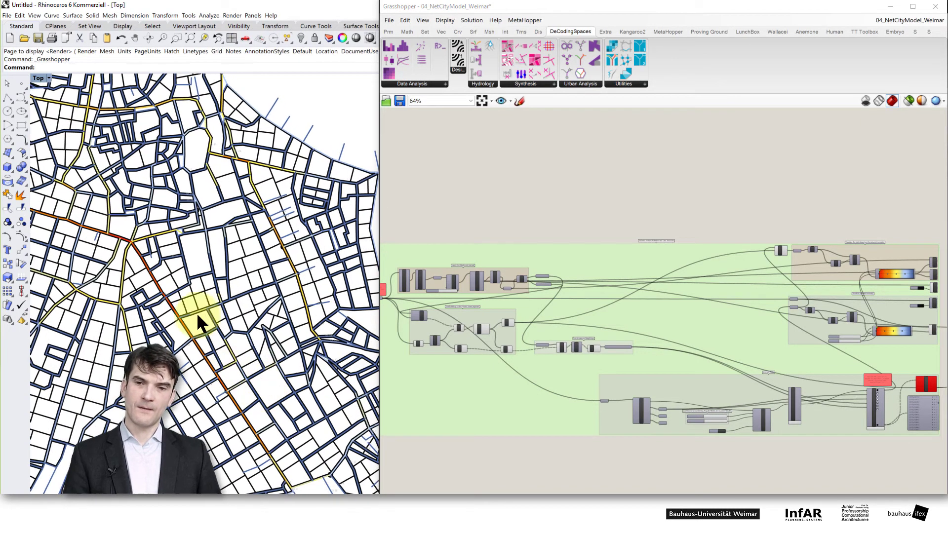
{"action": "scroll", "coordinate": [120, 229], "scroll_direction": "down", "scroll_amount": 3}
{"action": "right_click_drag", "start_coordinate": [120, 228], "coordinate": [206, 303]}
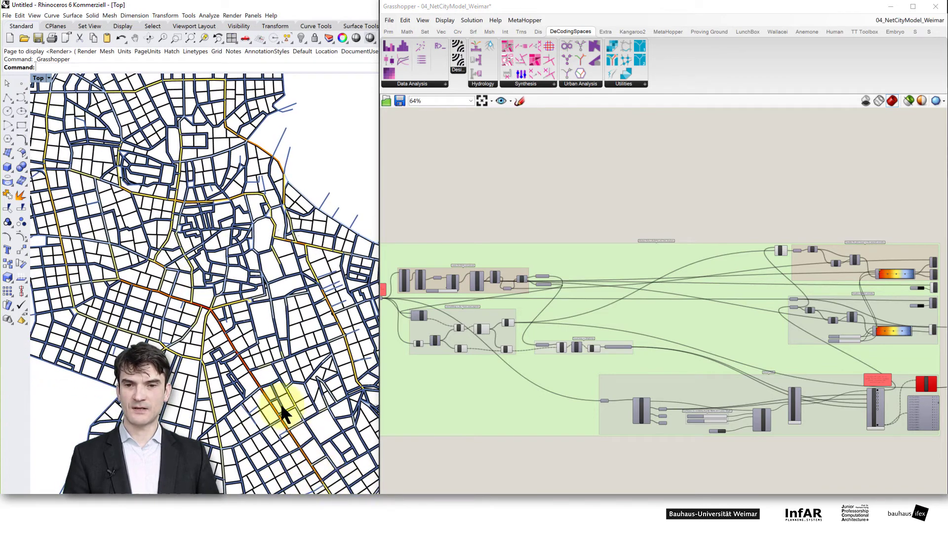
{"action": "right_click_drag", "start_coordinate": [148, 165], "coordinate": [146, 204]}
{"action": "scroll", "coordinate": [159, 173], "scroll_direction": "down", "scroll_amount": 2}
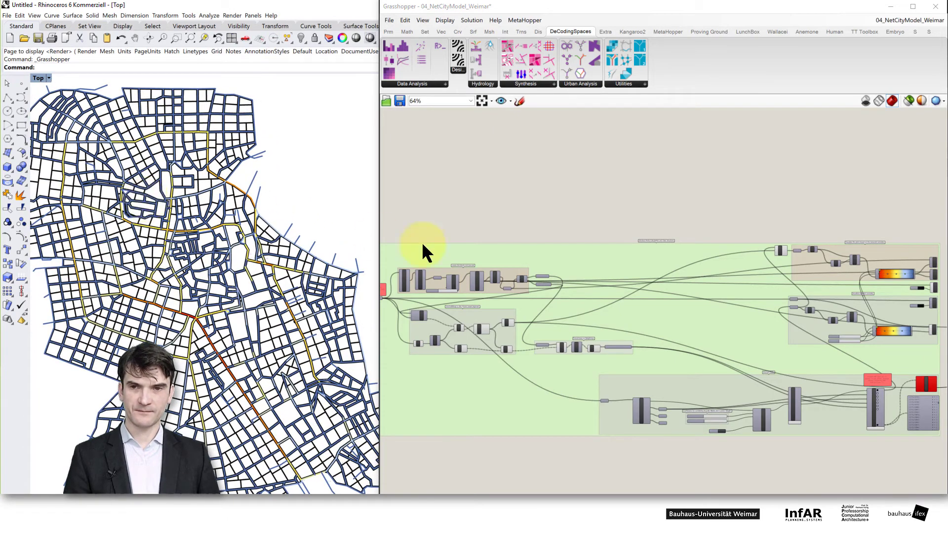
Turn on the preview of the PreviewMat component in the purple visualization group of the simulation to show the coloured parcels
{"action": "right_click_drag", "start_coordinate": [792, 325], "coordinate": [503, 328]}
{"action": "right_click_drag", "start_coordinate": [781, 420], "coordinate": [571, 421]}
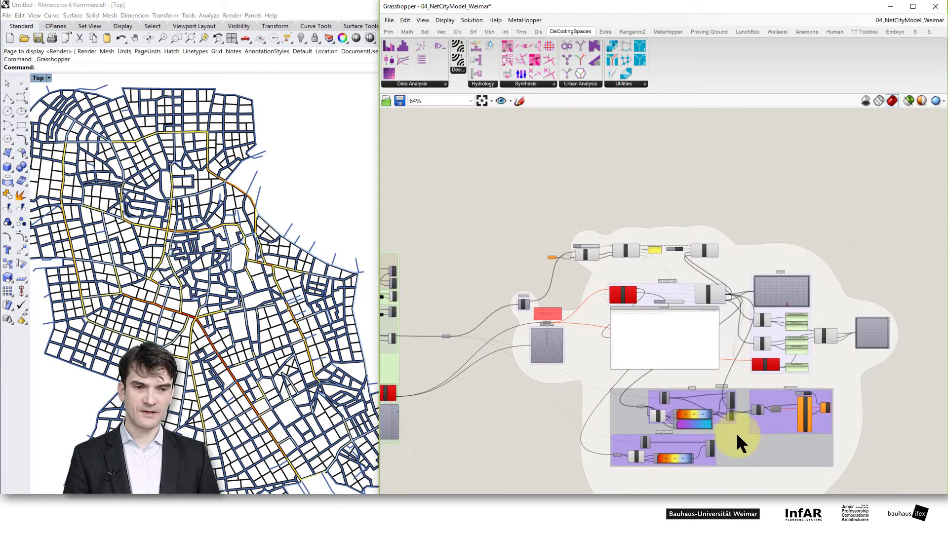
{"action": "scroll", "coordinate": [652, 386], "scroll_direction": "up", "scroll_amount": 3}
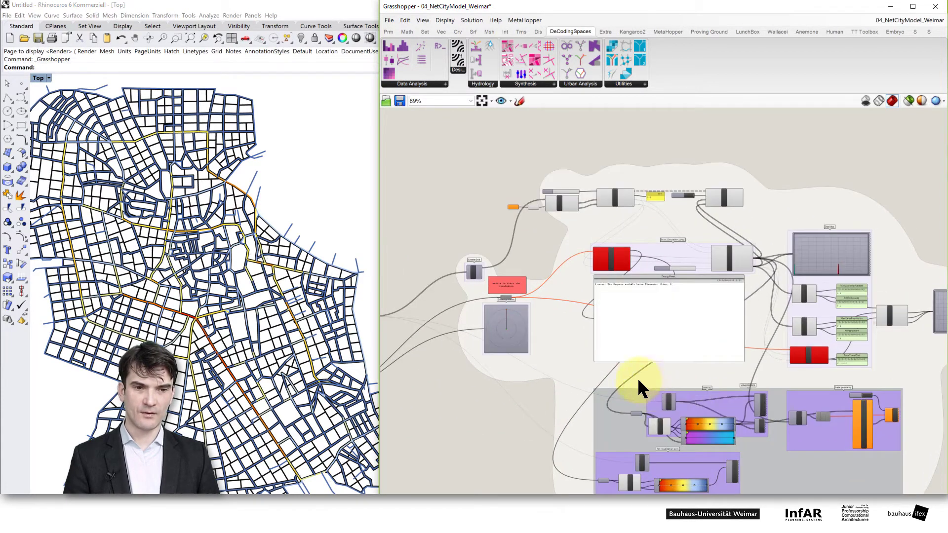
{"action": "right_click", "coordinate": [761, 403]}
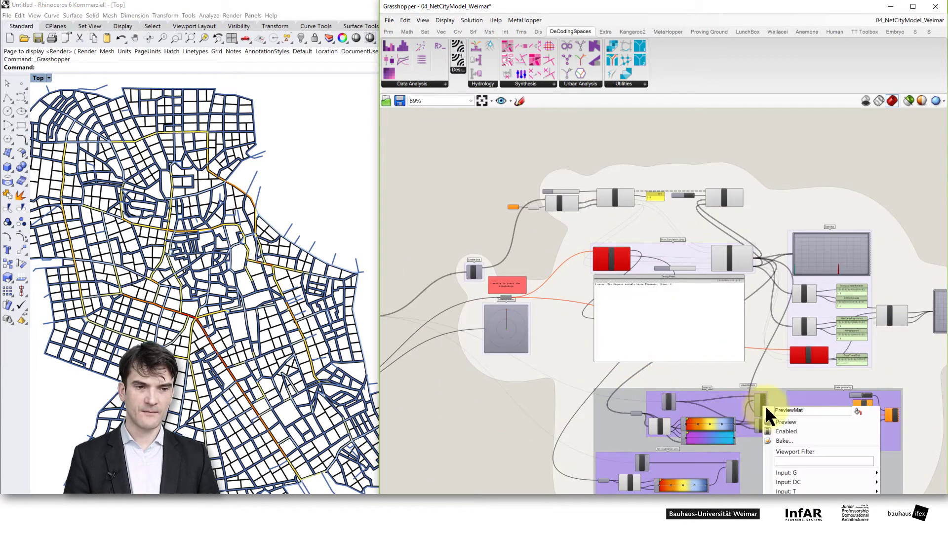
{"action": "left_click", "coordinate": [780, 420]}
{"action": "left_click", "coordinate": [399, 233]}
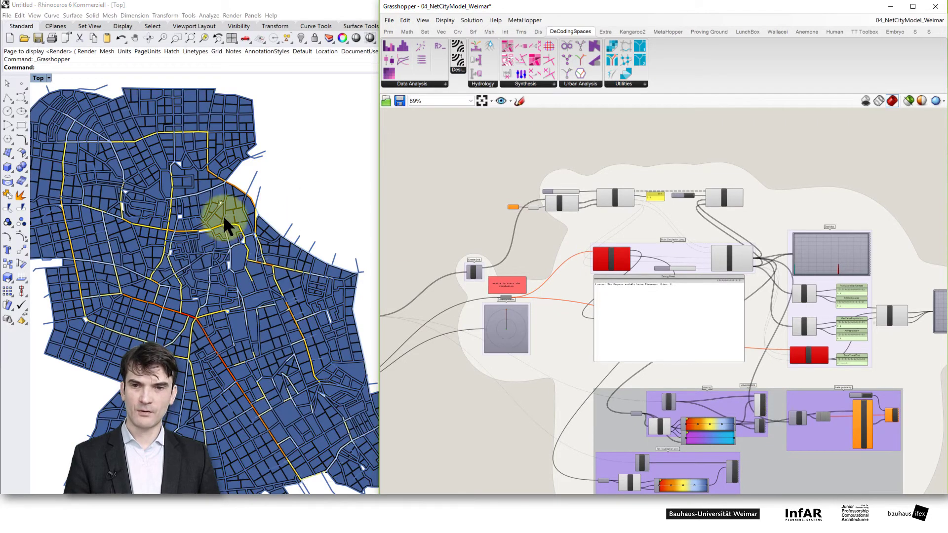
{"action": "scroll", "coordinate": [182, 292], "scroll_direction": "up", "scroll_amount": 5}
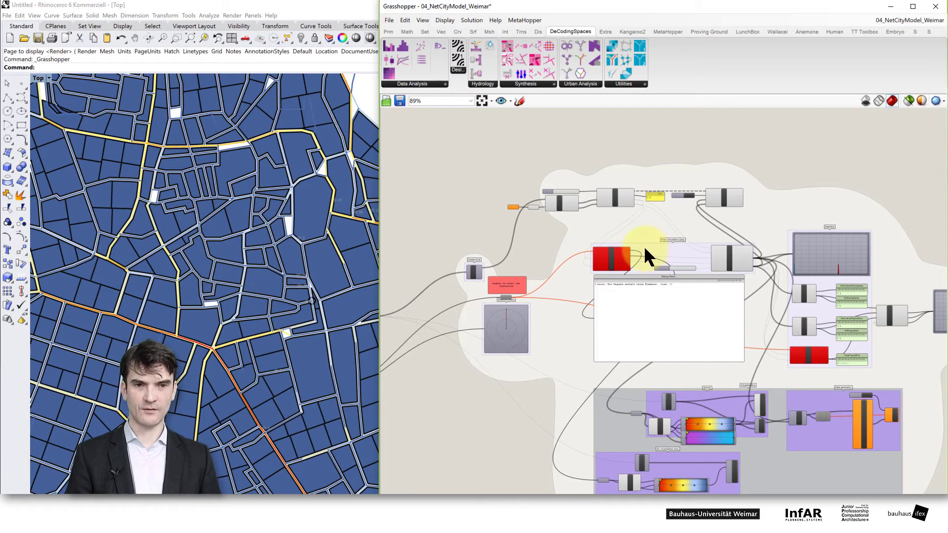
Enable the Data parameter above the distance matrix display so that the distances are passed to the simulation
{"action": "right_click_drag", "start_coordinate": [510, 321], "coordinate": [656, 343]}
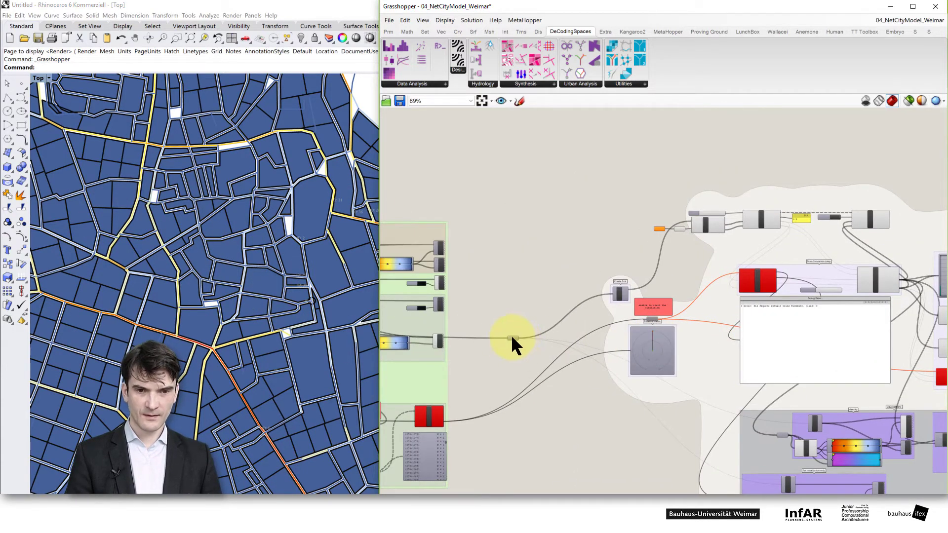
{"action": "scroll", "coordinate": [511, 336], "scroll_direction": "up", "scroll_amount": 4}
{"action": "right_click", "coordinate": [511, 337]}
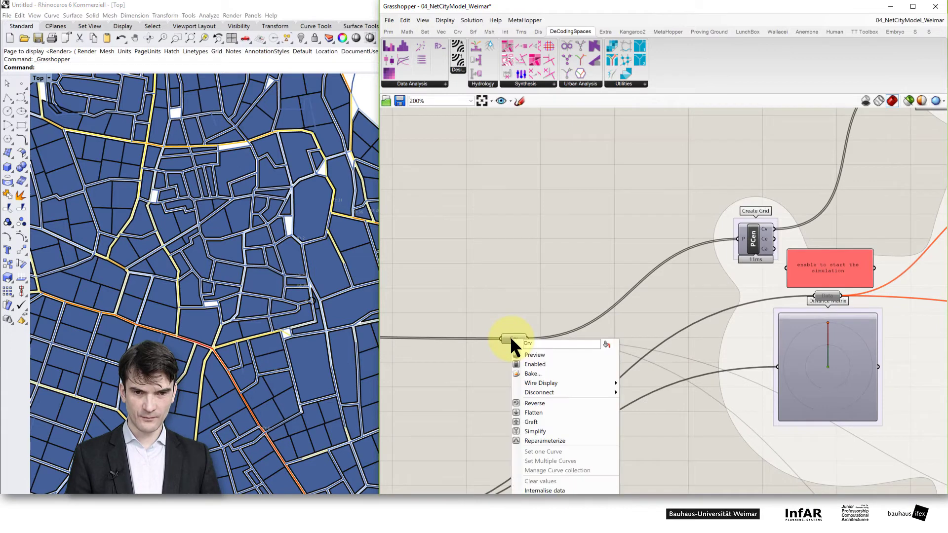
{"action": "right_click", "coordinate": [823, 296]}
{"action": "left_click", "coordinate": [847, 322]}
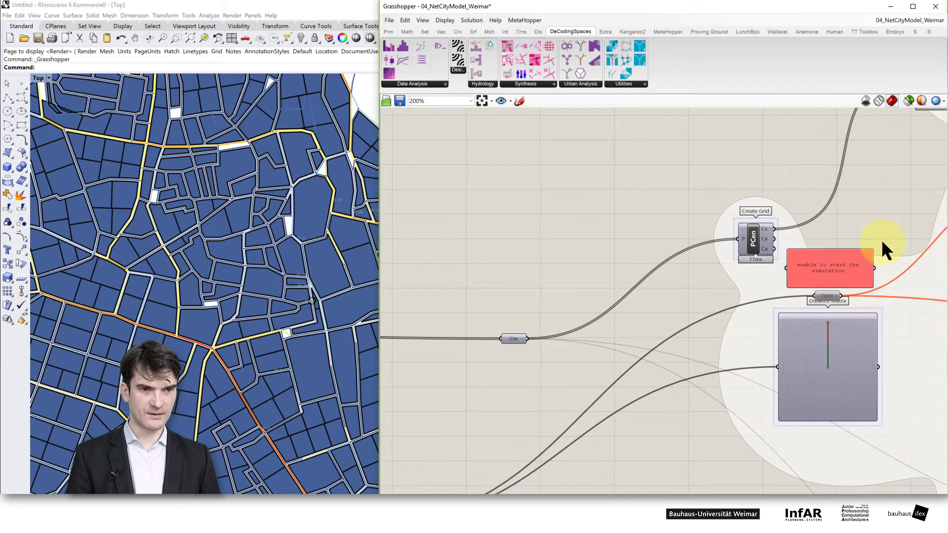
Set the Repeat slider feeding the Loop Start component of the simulation to 1
{"action": "right_click_drag", "start_coordinate": [867, 201], "coordinate": [446, 415]}
{"action": "right_click_drag", "start_coordinate": [672, 328], "coordinate": [562, 326]}
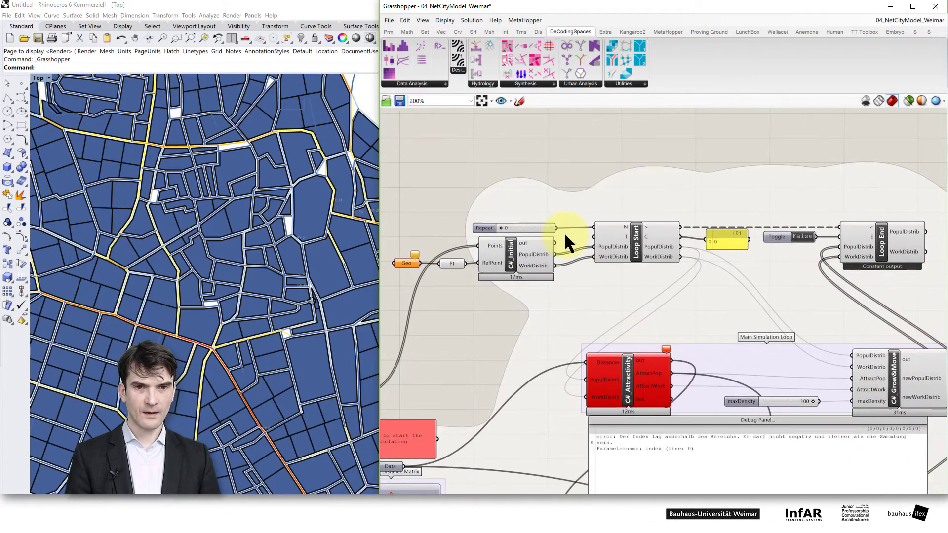
{"action": "double_click", "coordinate": [511, 227]}
{"action": "type", "text": "1"}
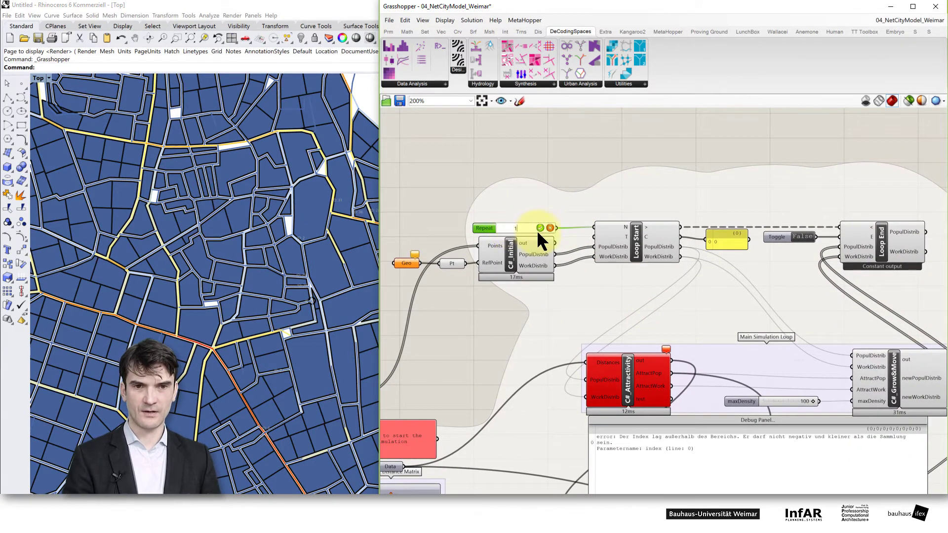
{"action": "left_click", "coordinate": [540, 228]}
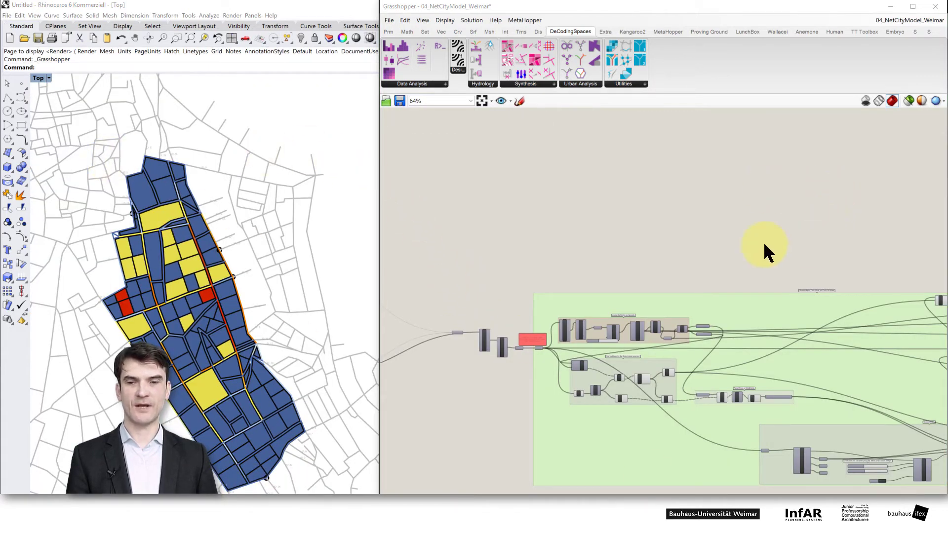
Inspect the coloured parcels and street analysis of the generated district within the surrounding city network
{"action": "right_click_drag", "start_coordinate": [177, 206], "coordinate": [197, 218]}
{"action": "scroll", "coordinate": [197, 218], "scroll_direction": "down", "scroll_amount": 3}
{"action": "scroll", "coordinate": [192, 166], "scroll_direction": "up", "scroll_amount": 1}
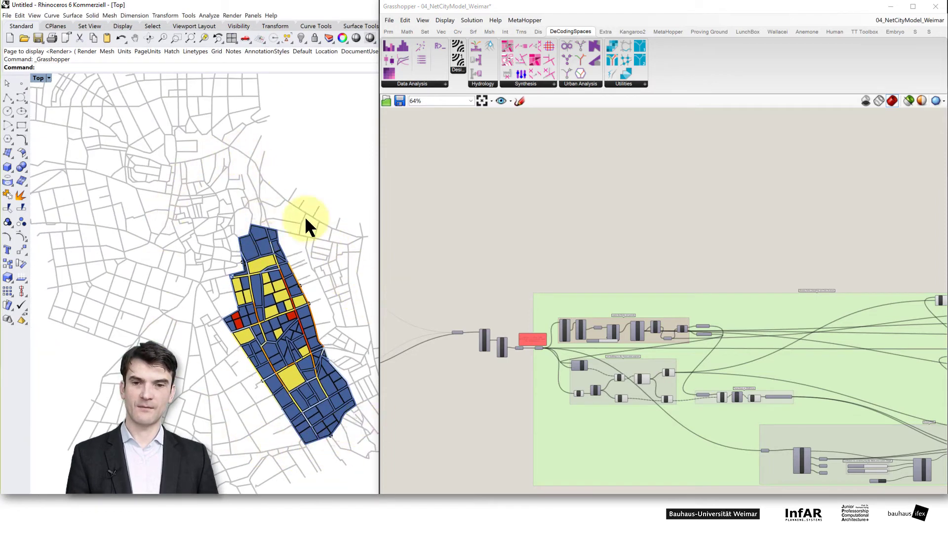
{"action": "right_click_drag", "start_coordinate": [271, 309], "coordinate": [252, 280]}
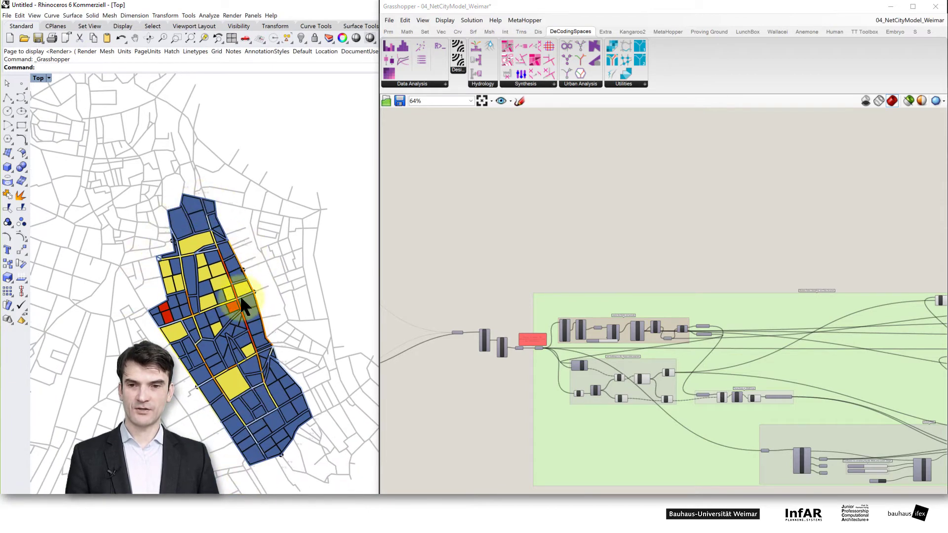
Set the Repeat slider of the simulation loop to 25 to run more iterations for the generated district
{"action": "right_click_drag", "start_coordinate": [853, 229], "coordinate": [549, 226]}
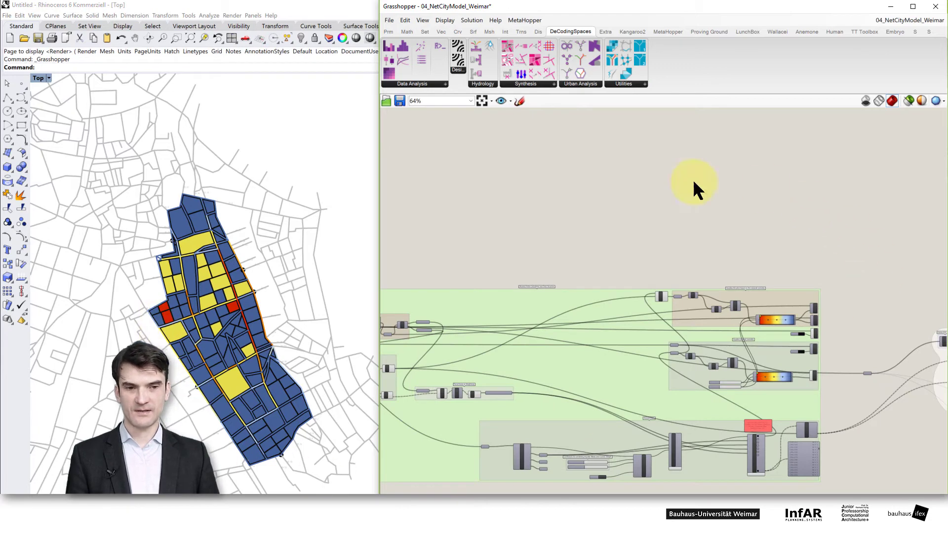
{"action": "right_click_drag", "start_coordinate": [792, 327], "coordinate": [537, 332]}
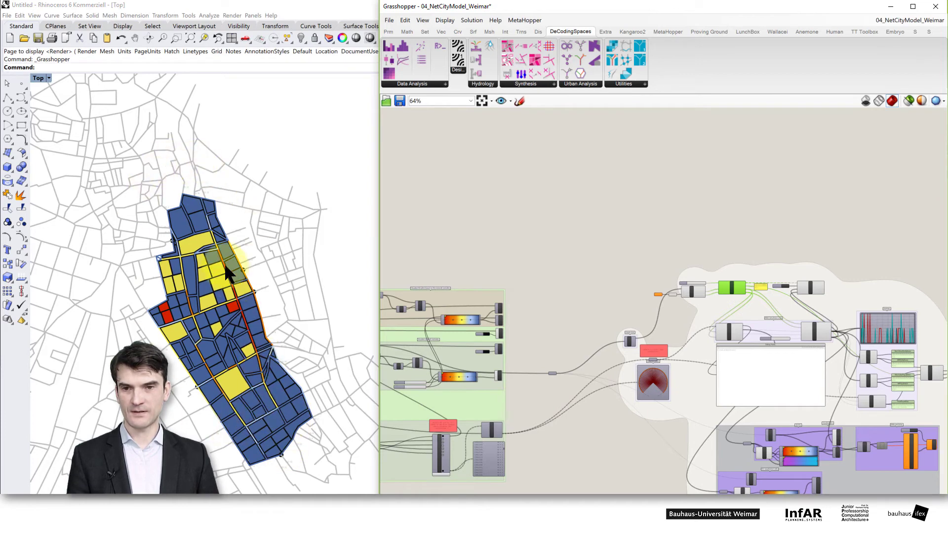
{"action": "scroll", "coordinate": [728, 290], "scroll_direction": "up", "scroll_amount": 3}
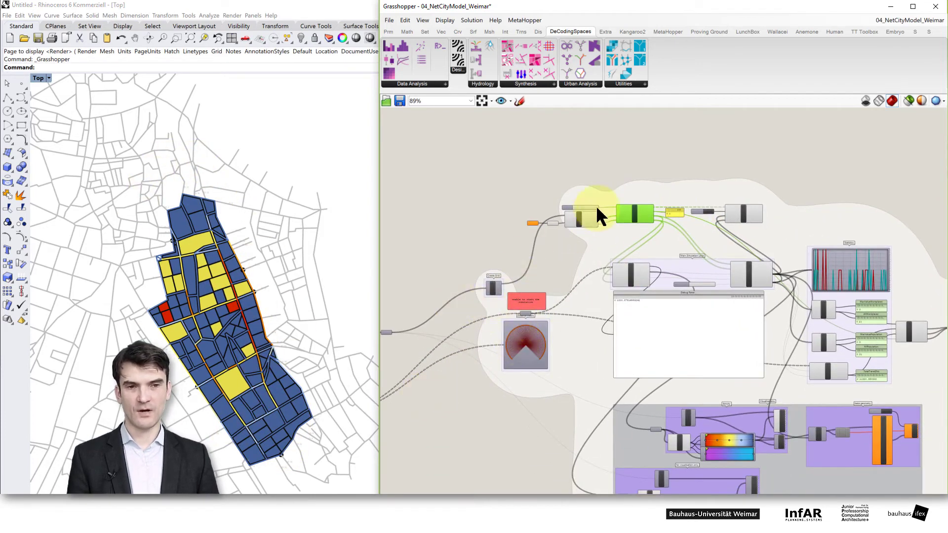
{"action": "scroll", "coordinate": [658, 240], "scroll_direction": "up", "scroll_amount": 4}
{"action": "scroll", "coordinate": [658, 239], "scroll_direction": "up", "scroll_amount": 1}
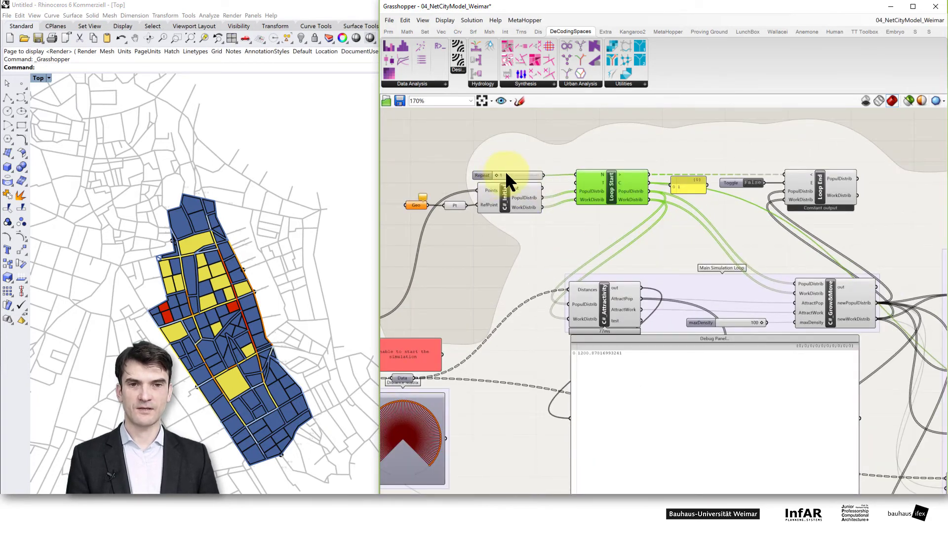
{"action": "double_click", "coordinate": [505, 172]}
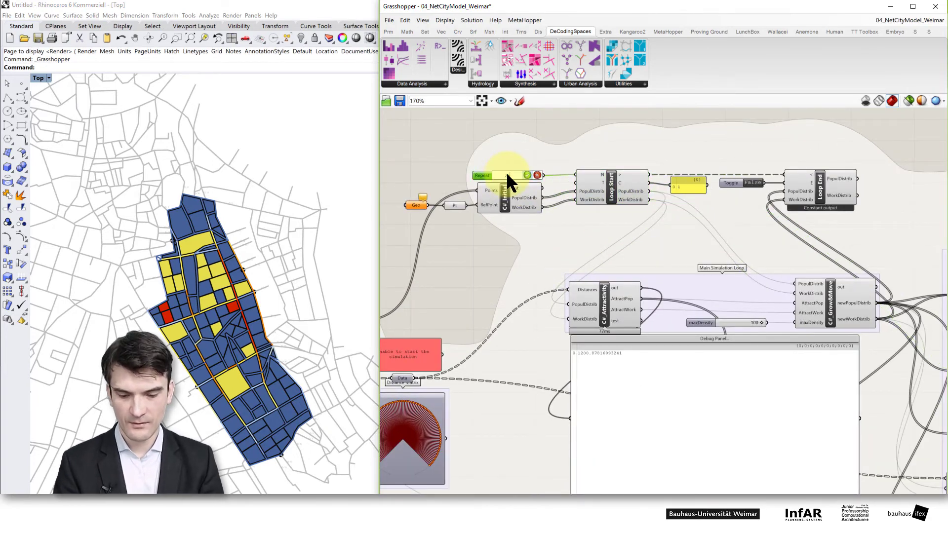
{"action": "type", "text": "25"}
{"action": "key", "text": "Return"}
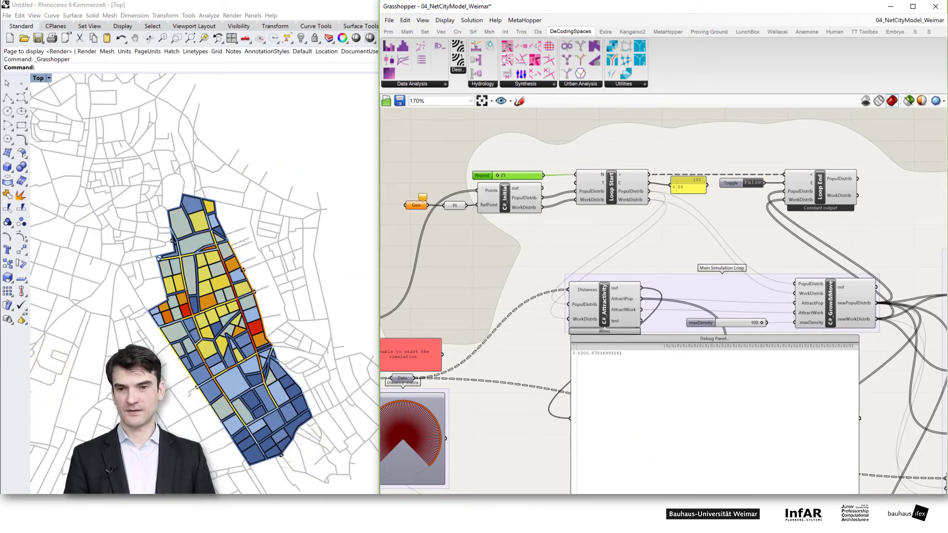
Examine the simulated parcel distribution in the generated district in relation to the surrounding street network
{"action": "right_click_drag", "start_coordinate": [501, 279], "coordinate": [600, 288]}
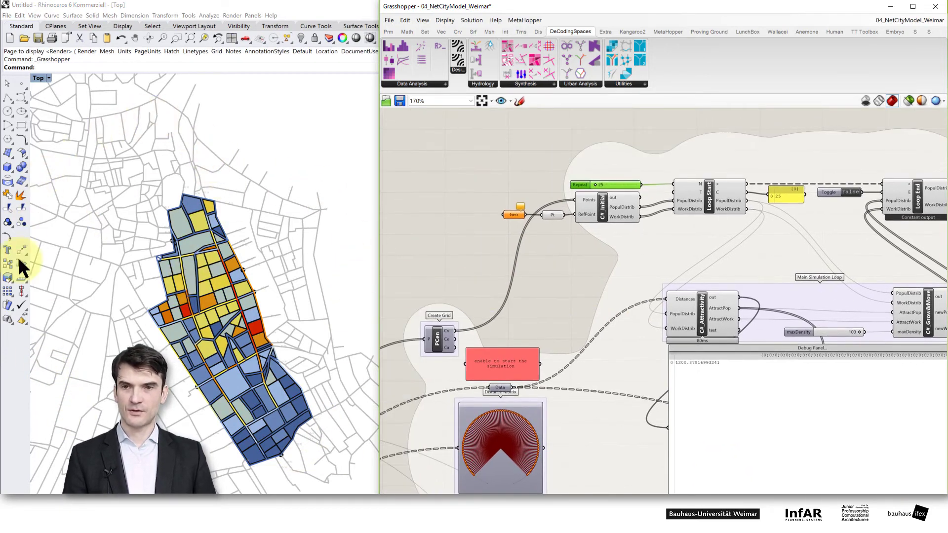
{"action": "scroll", "coordinate": [283, 278], "scroll_direction": "down", "scroll_amount": 2}
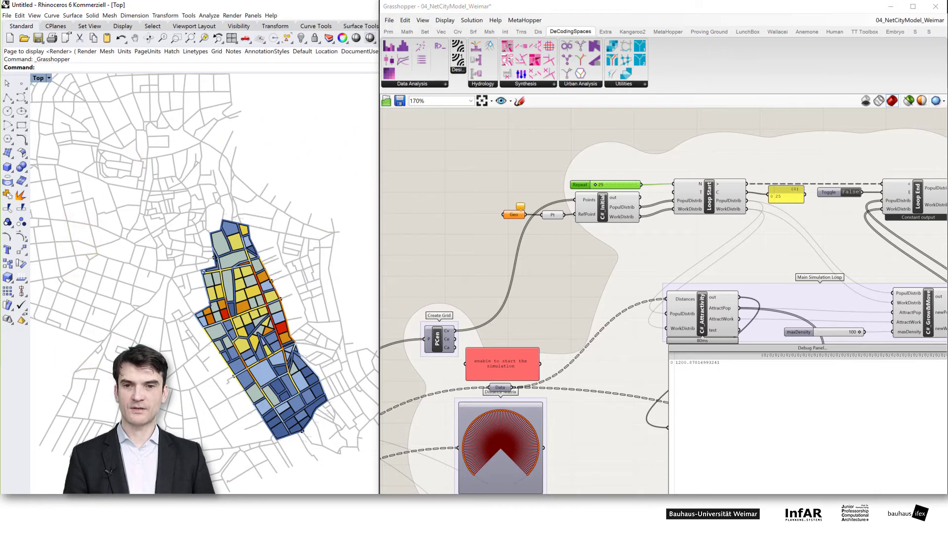
{"action": "right_click_drag", "start_coordinate": [234, 200], "coordinate": [247, 226]}
{"action": "right_click_drag", "start_coordinate": [568, 273], "coordinate": [570, 328]}
{"action": "scroll", "coordinate": [650, 289], "scroll_direction": "down", "scroll_amount": 2}
{"action": "scroll", "coordinate": [575, 350], "scroll_direction": "down", "scroll_amount": 1}
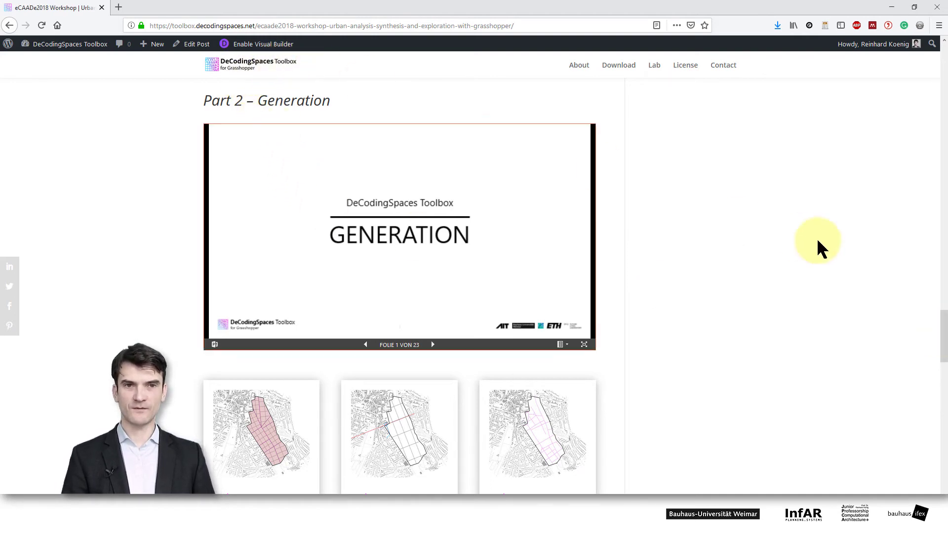
Open the Lab section of the DeCodingSpaces Toolbox website
{"action": "left_click", "coordinate": [653, 67]}
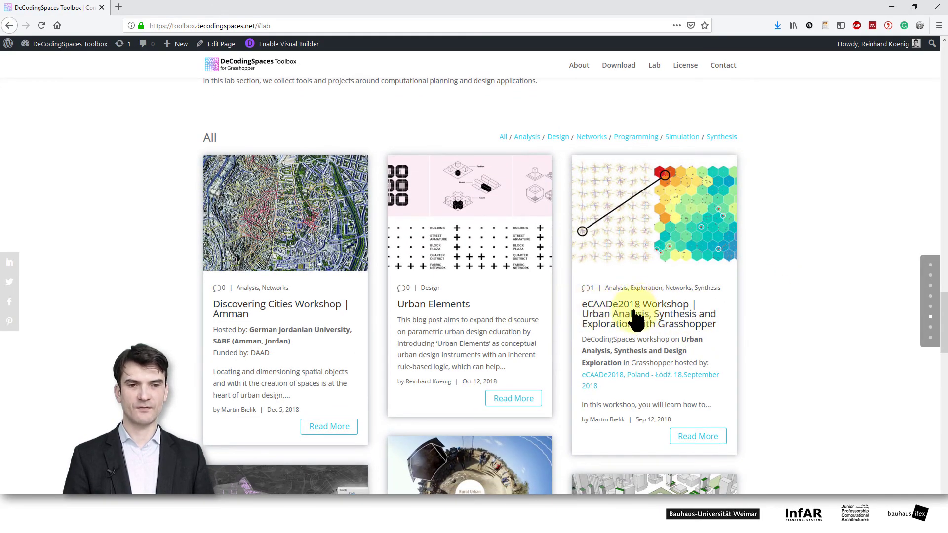
Open the eCAADe2018 Workshop post on urban analysis, synthesis and exploration and find its Part 2 – Generation section
{"action": "left_click", "coordinate": [674, 323]}
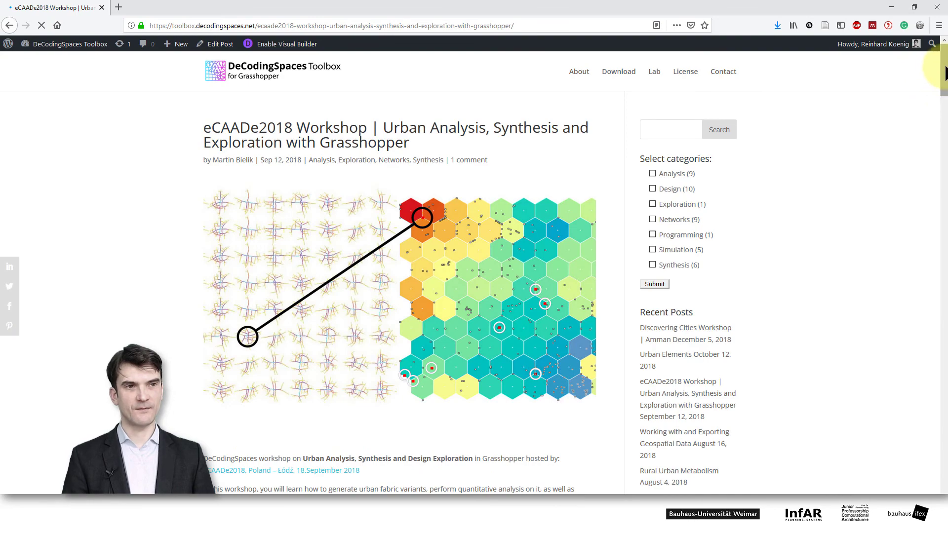
{"action": "left_click_drag", "start_coordinate": [945, 72], "coordinate": [945, 324]}
{"action": "scroll", "coordinate": [713, 322], "scroll_direction": "down", "scroll_amount": 2}
{"action": "scroll", "coordinate": [712, 317], "scroll_direction": "down", "scroll_amount": 2}
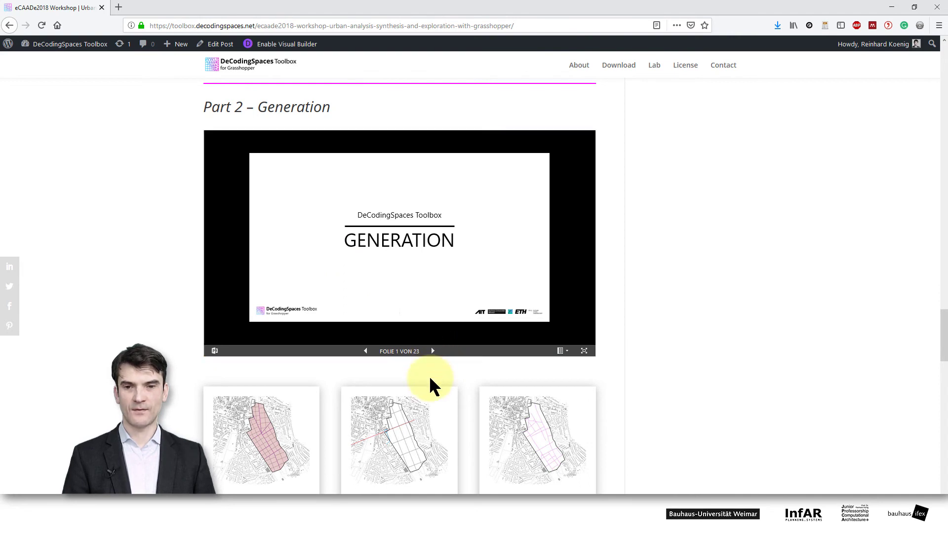
{"action": "scroll", "coordinate": [429, 379], "scroll_direction": "down", "scroll_amount": 2}
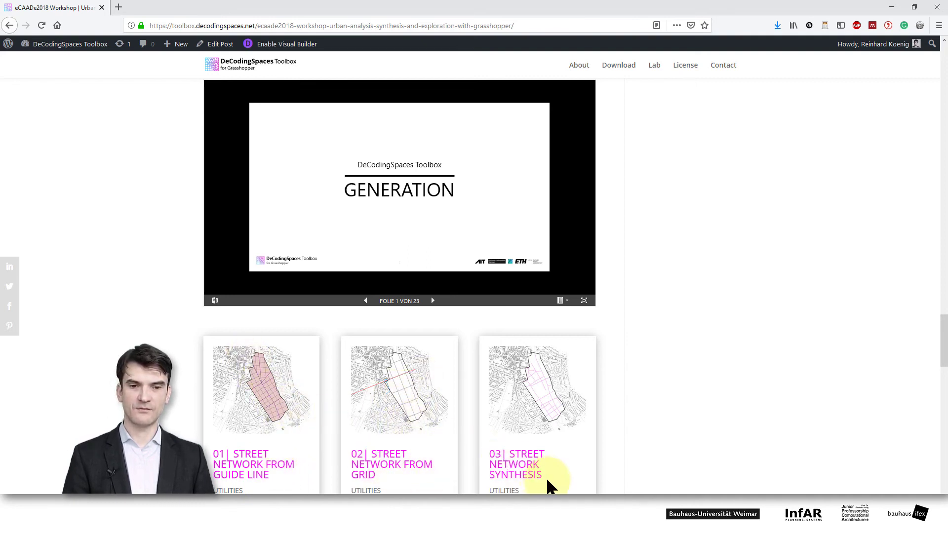
Advance the embedded Generation presentation to slide 3, on network generation using main and secondary streets, and view it within the Part 2 section
{"action": "left_click", "coordinate": [429, 302]}
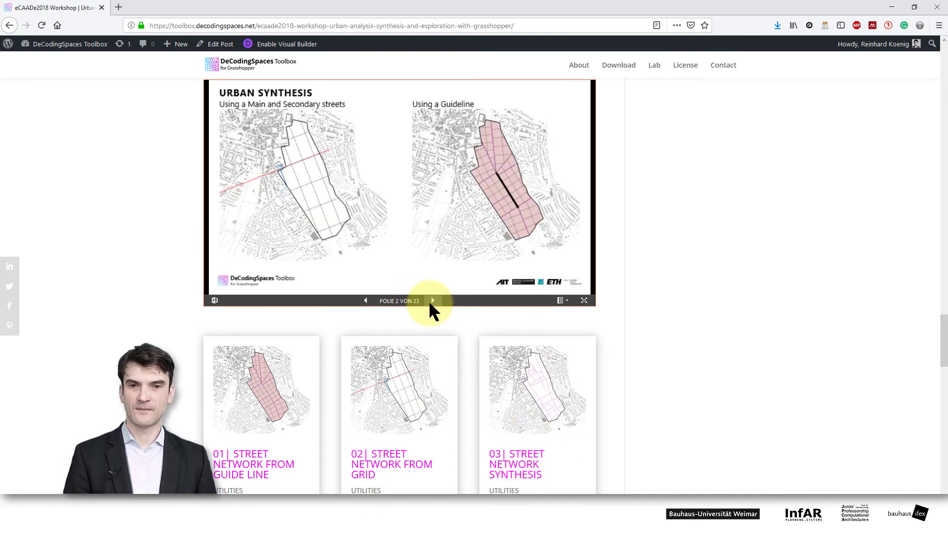
{"action": "left_click", "coordinate": [432, 301]}
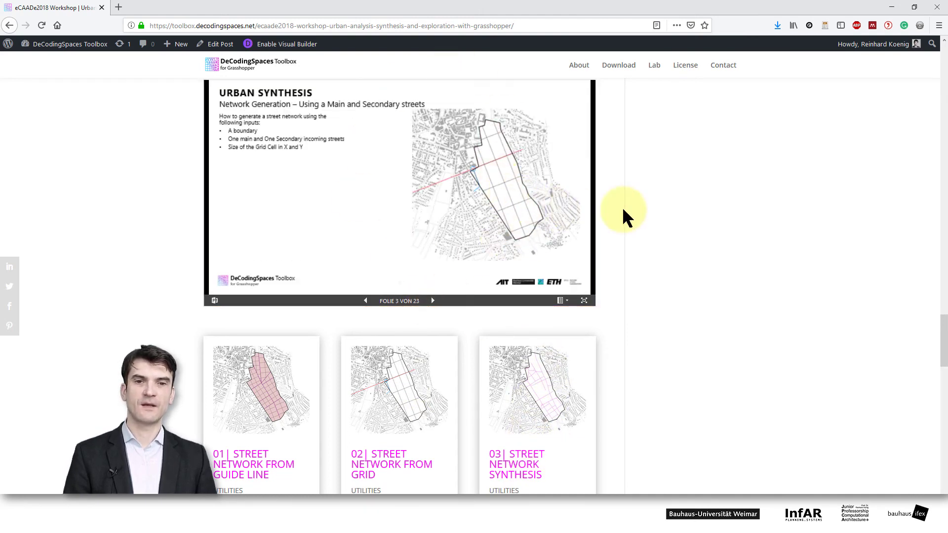
{"action": "scroll", "coordinate": [717, 245], "scroll_direction": "down", "scroll_amount": 5}
{"action": "scroll", "coordinate": [716, 245], "scroll_direction": "up", "scroll_amount": 5}
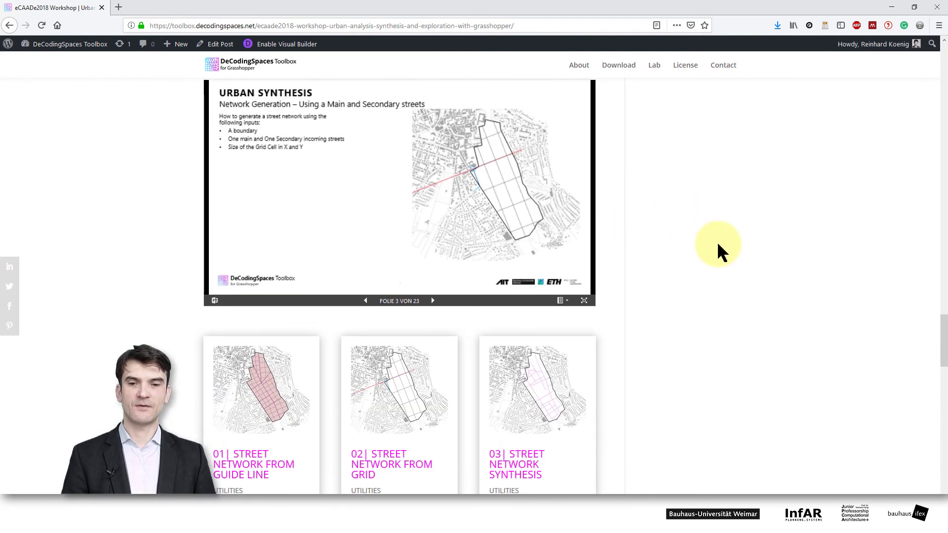
{"action": "scroll", "coordinate": [718, 244], "scroll_direction": "up", "scroll_amount": 1}
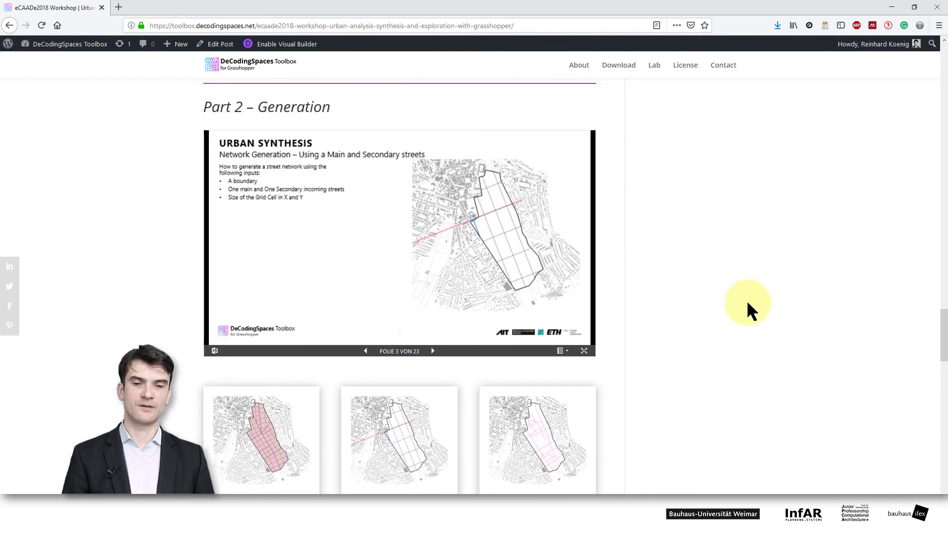
{"action": "left_click_drag", "start_coordinate": [942, 327], "coordinate": [944, 331]}
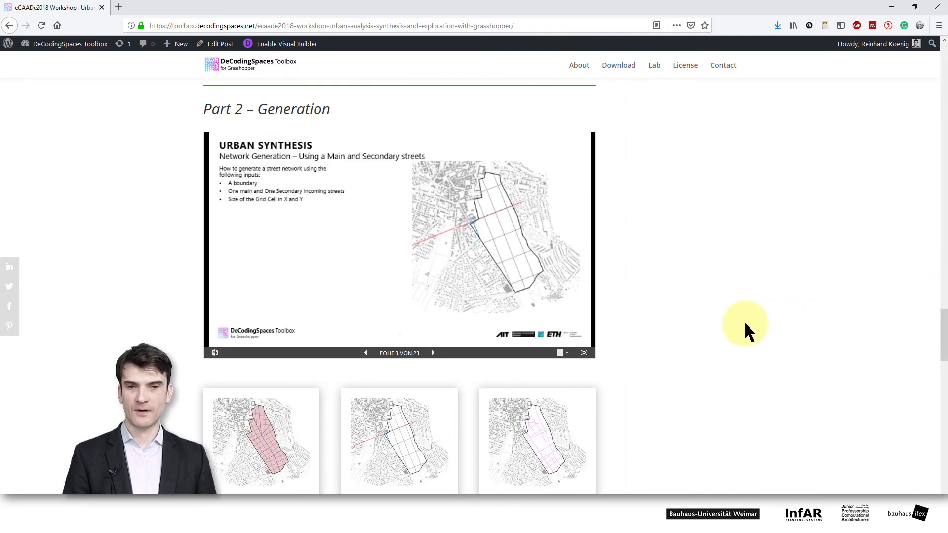